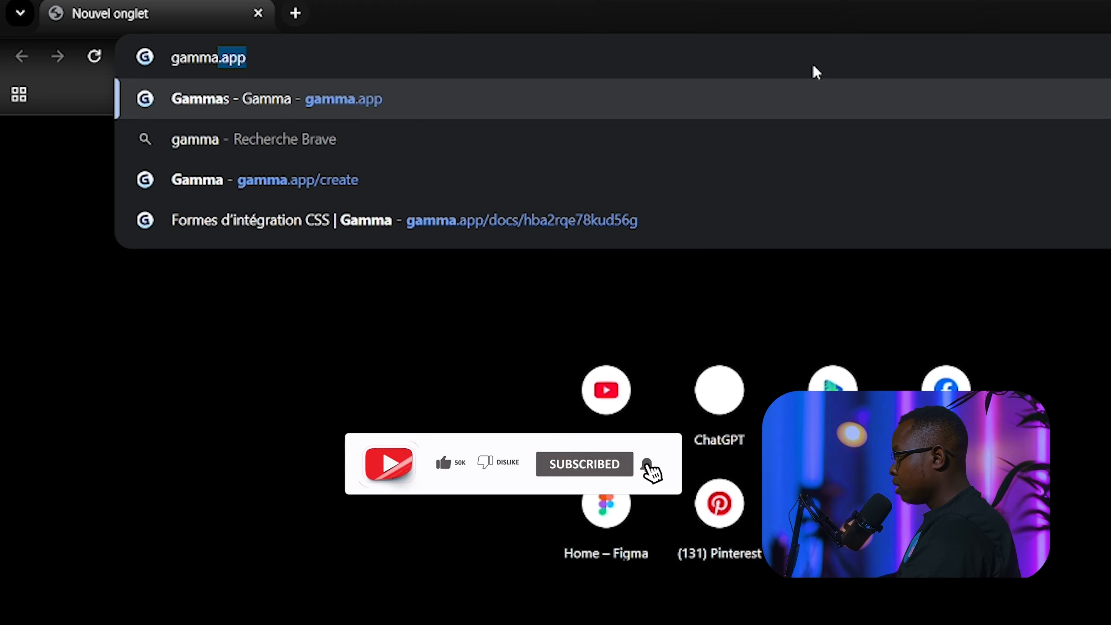
# - Open gamma.app and sign up for a free account by continuing with Google
pyautogui.write('.app')
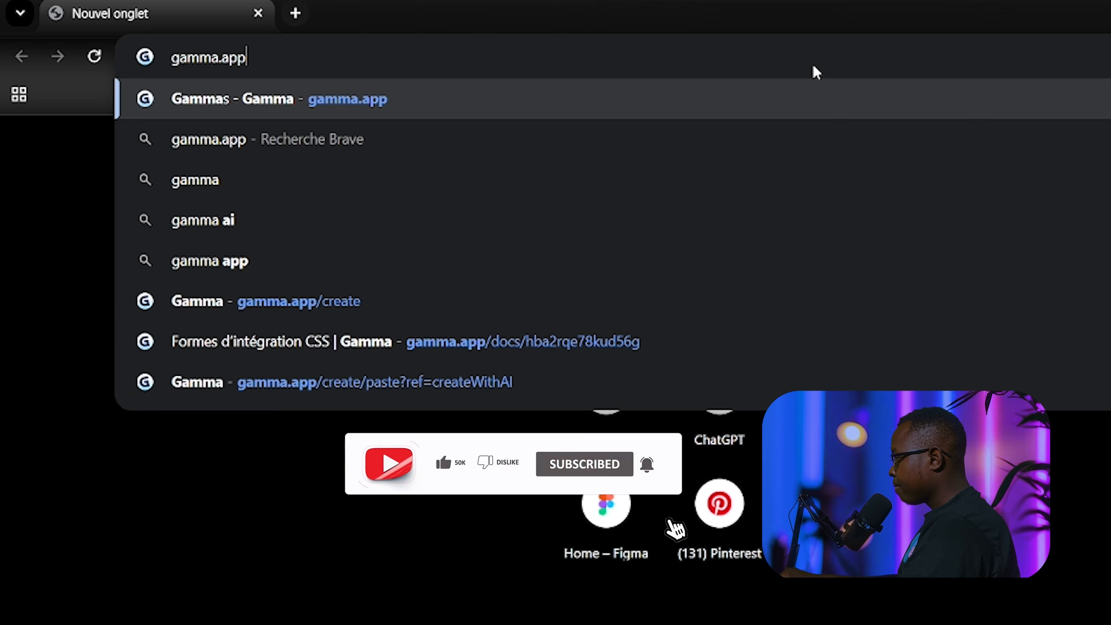
pyautogui.press('Return')
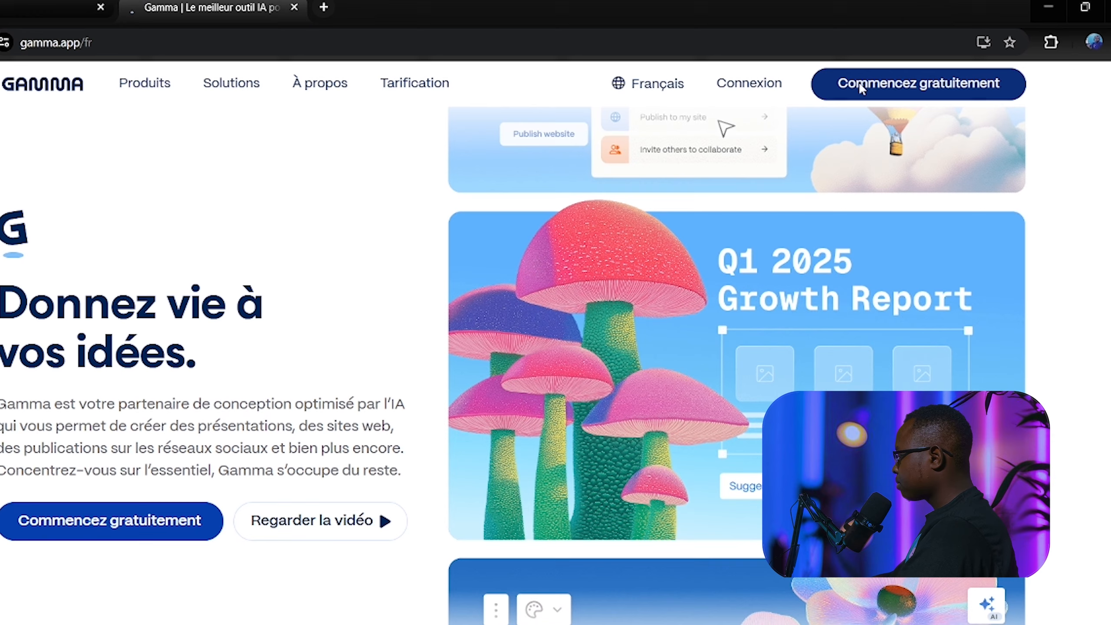
pyautogui.click(860, 85)
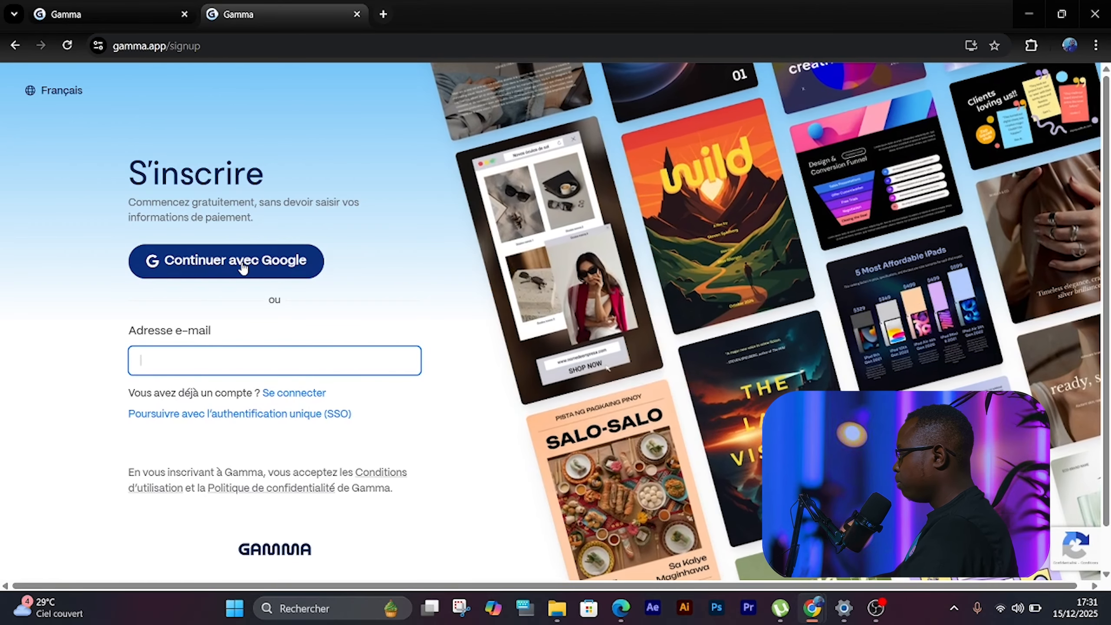
pyautogui.click(243, 262)
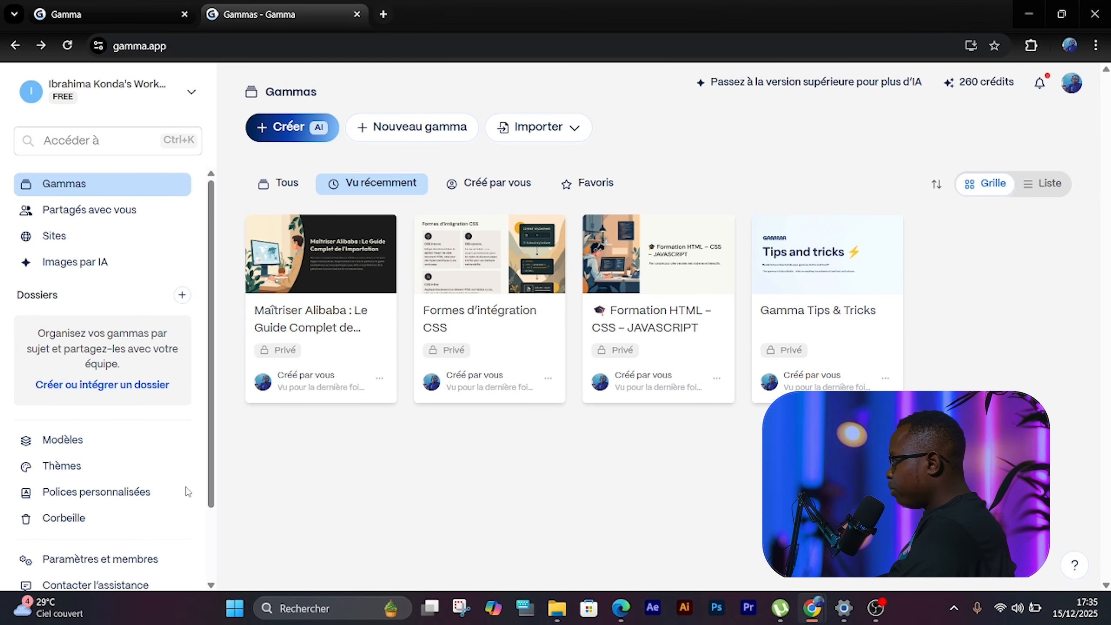
# - Start a new AI creation from pasted text, showing the empty content box for a presentation
pyautogui.click(277, 136)
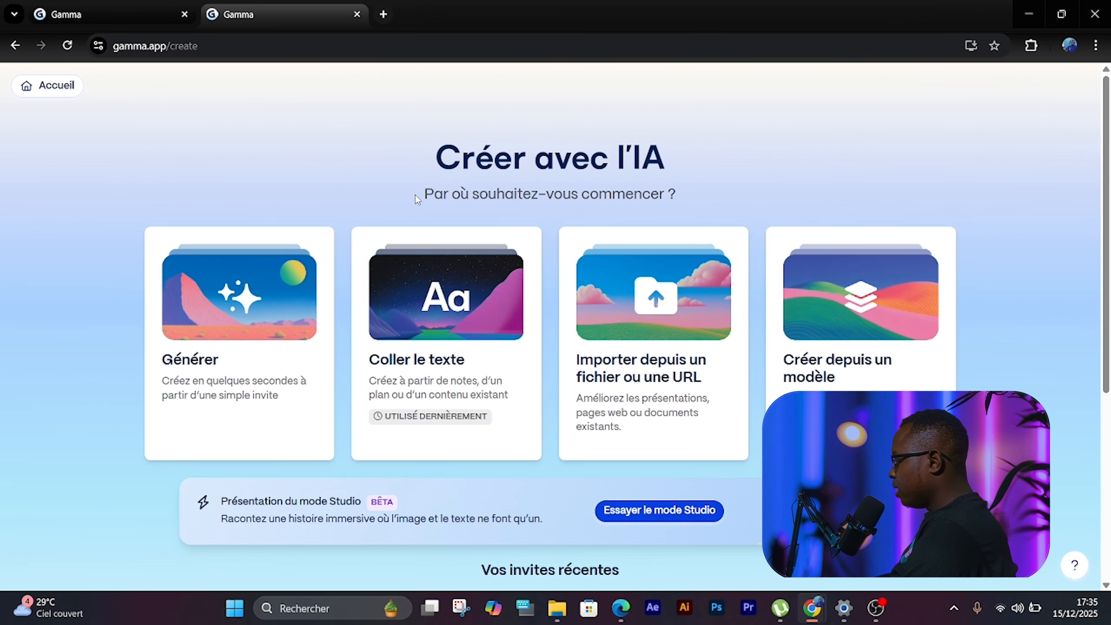
pyautogui.click(457, 329)
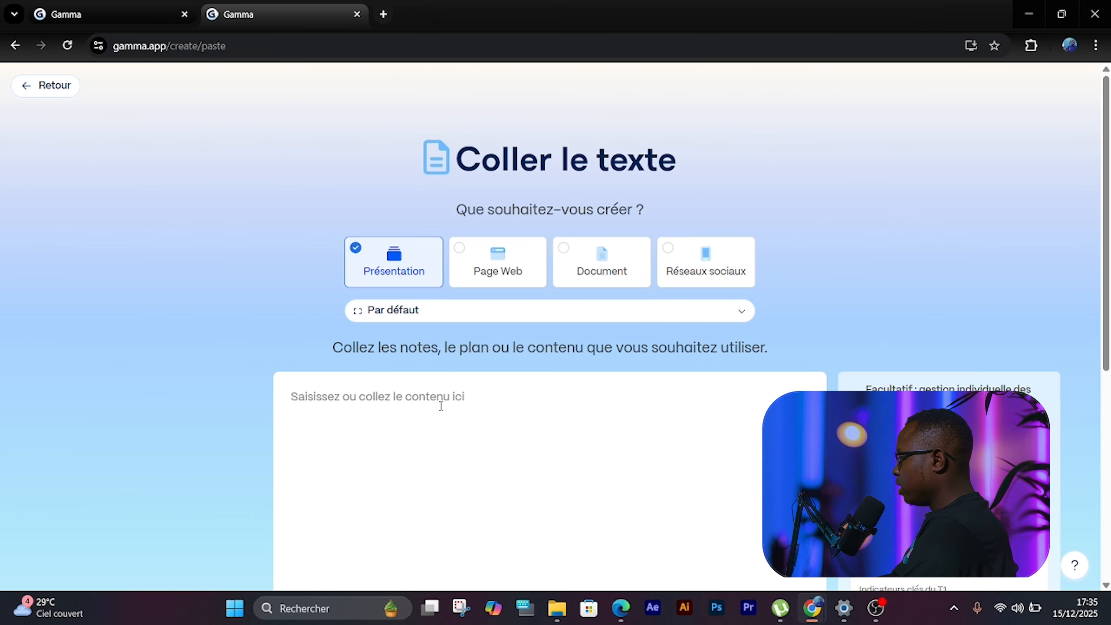
pyautogui.scroll(-2, 441, 406)
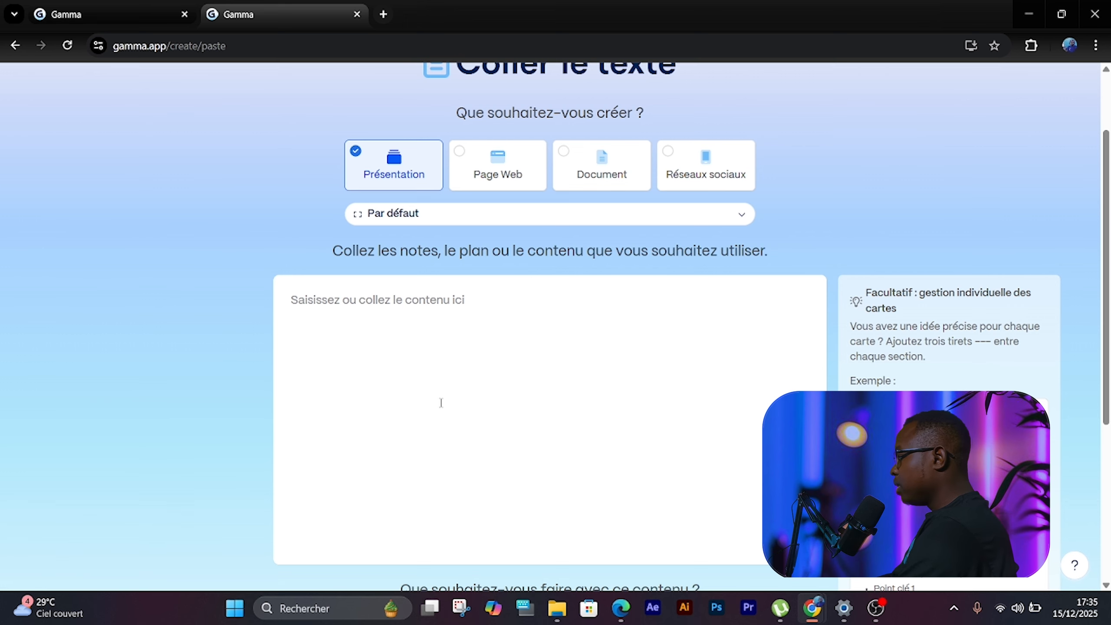
# - Open ChatGPT in a new browser tab
pyautogui.click(384, 14)
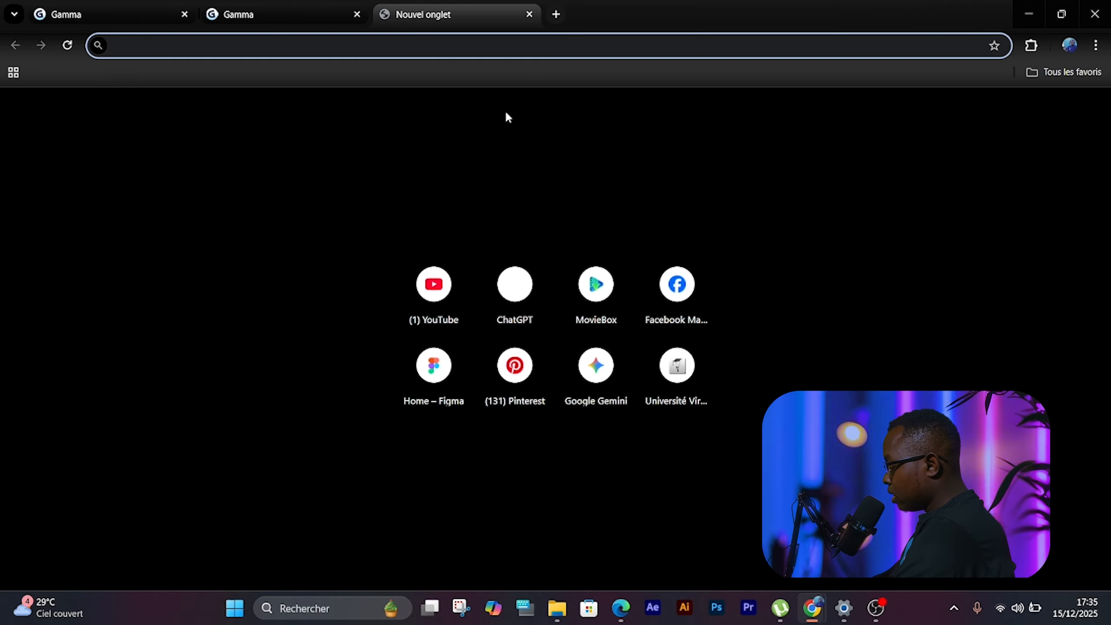
pyautogui.write('chat')
pyautogui.press('Return')
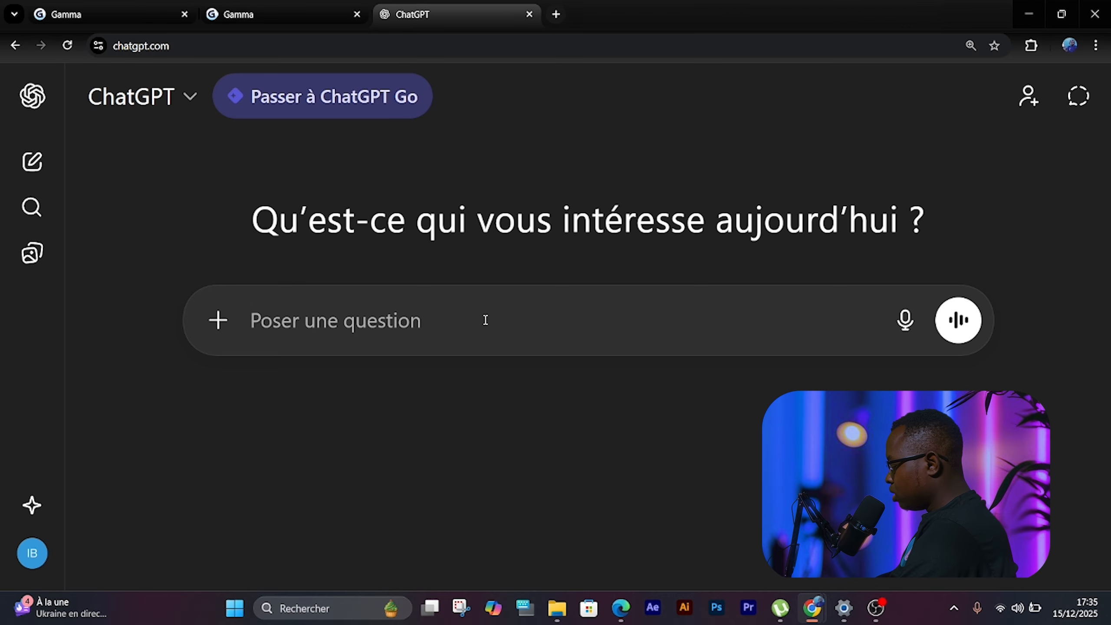
# - Ask ChatGPT: "je veux faire une formation sur gamma.app j'ai deboin de 10 slide donne les idee"
pyautogui.write('je veux faire une forma')
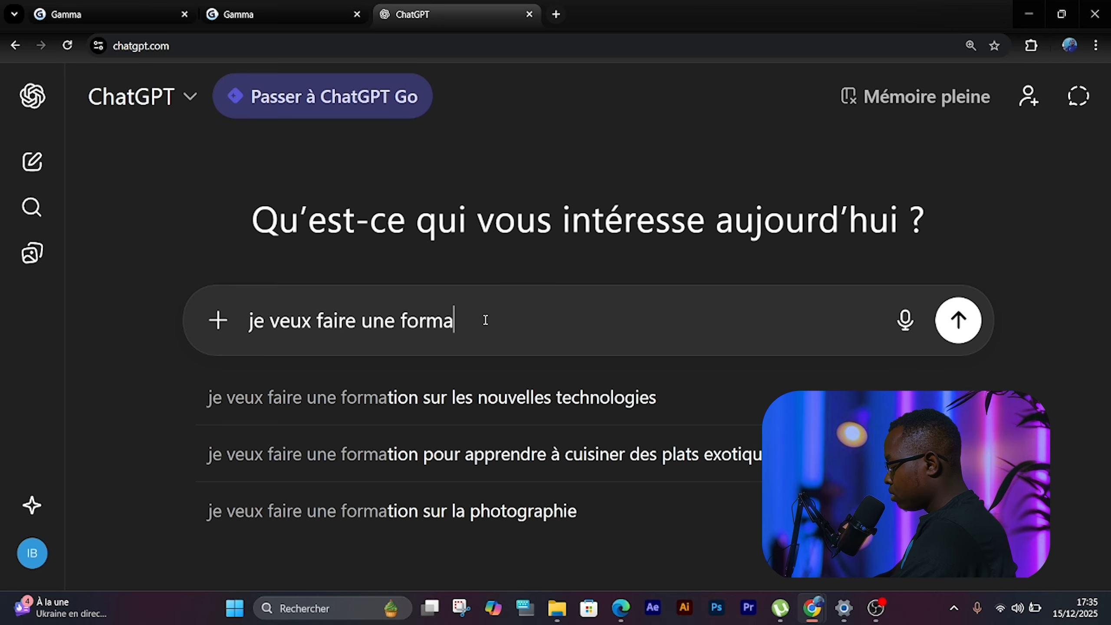
pyautogui.write('tion su')
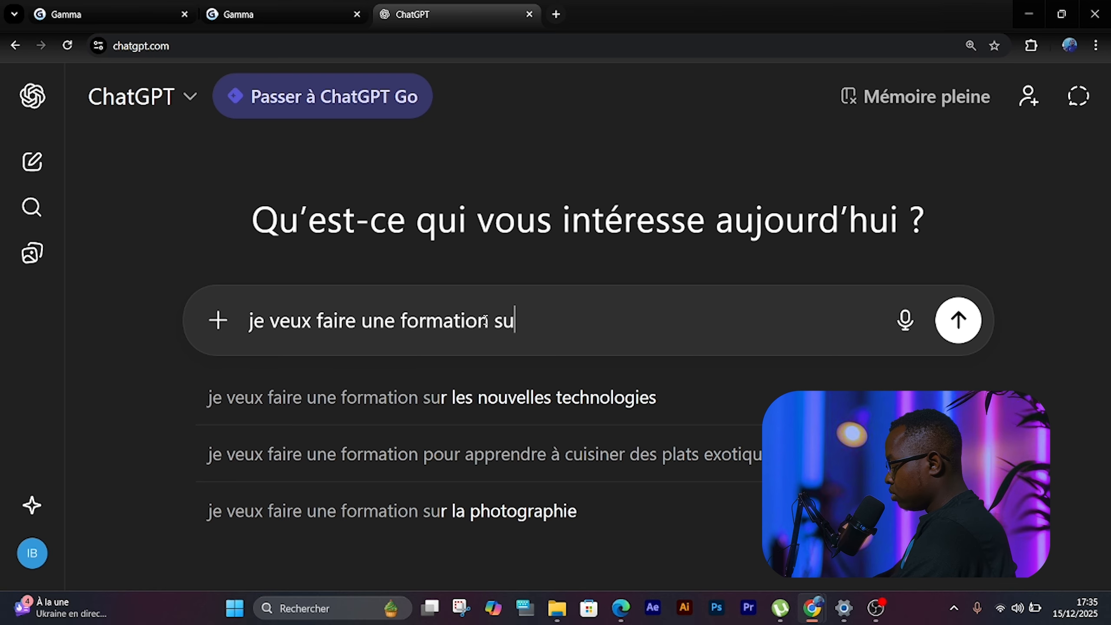
pyautogui.write('r gamma')
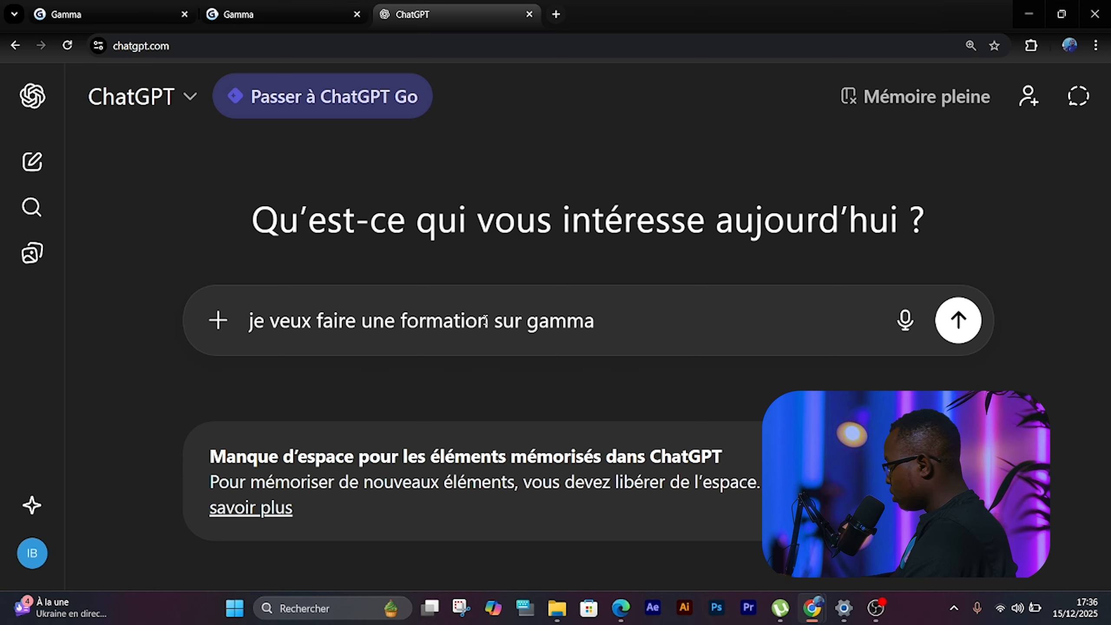
pyautogui.write('.')
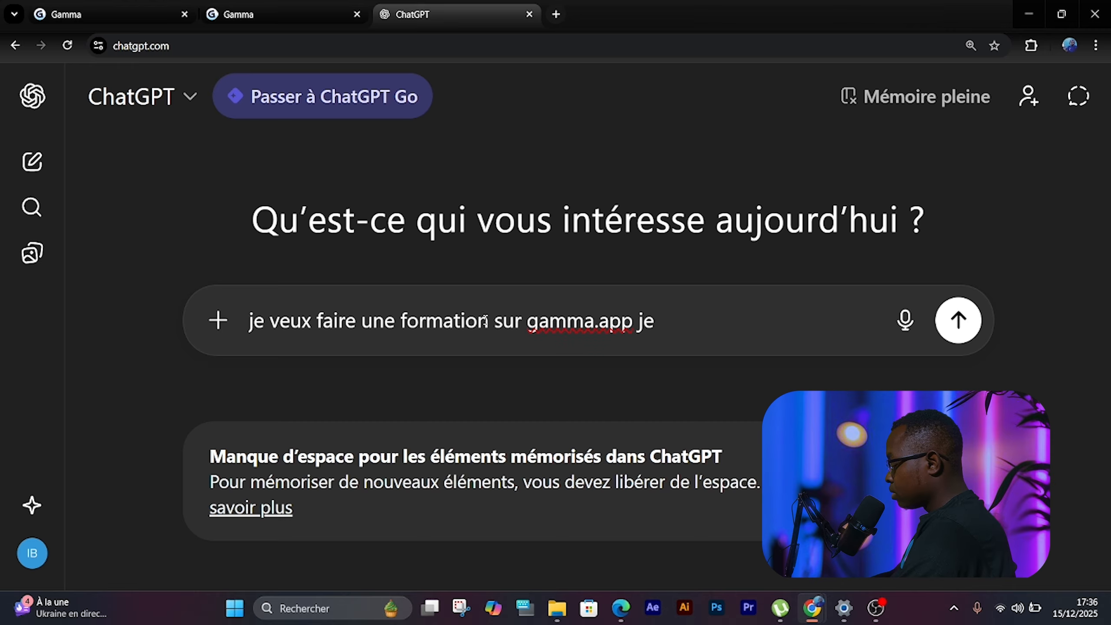
pyautogui.write("app j'ai debo")
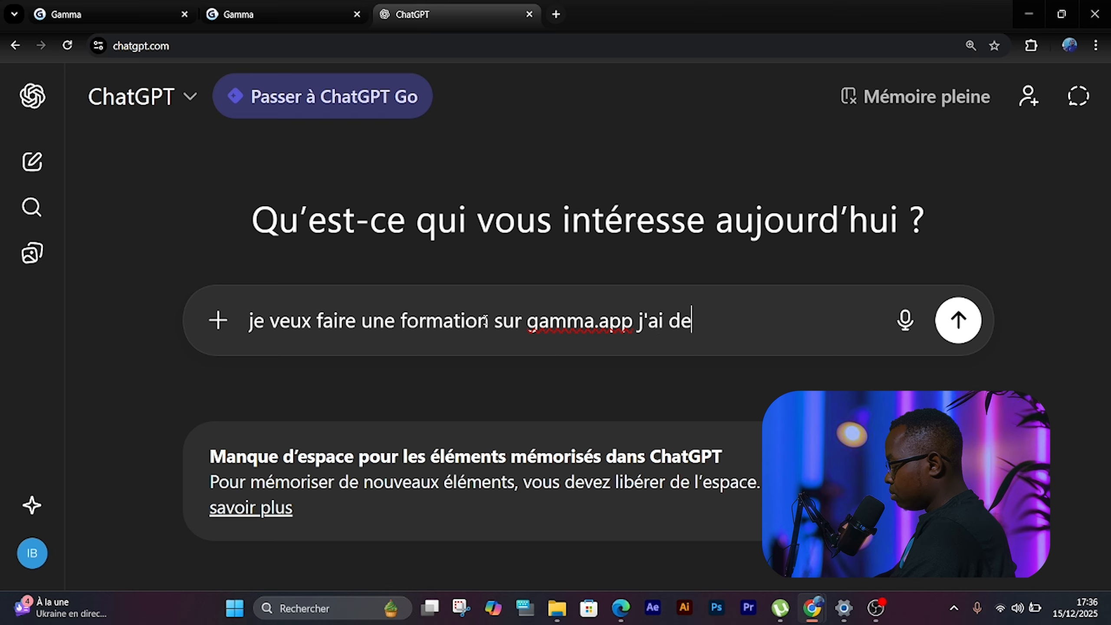
pyautogui.write('in de ')
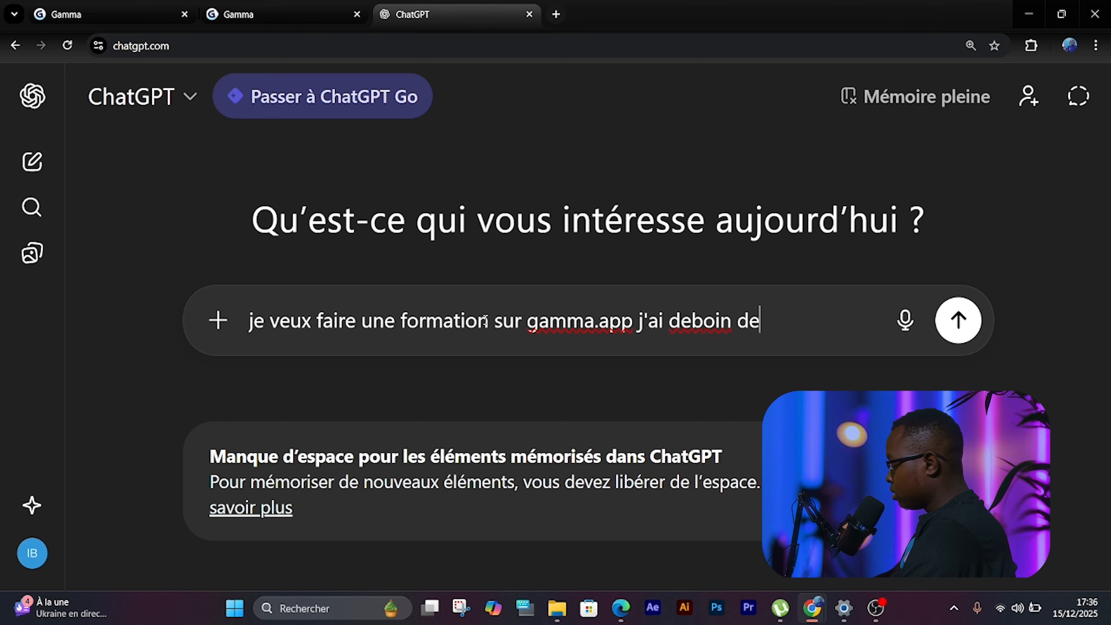
pyautogui.write('10')
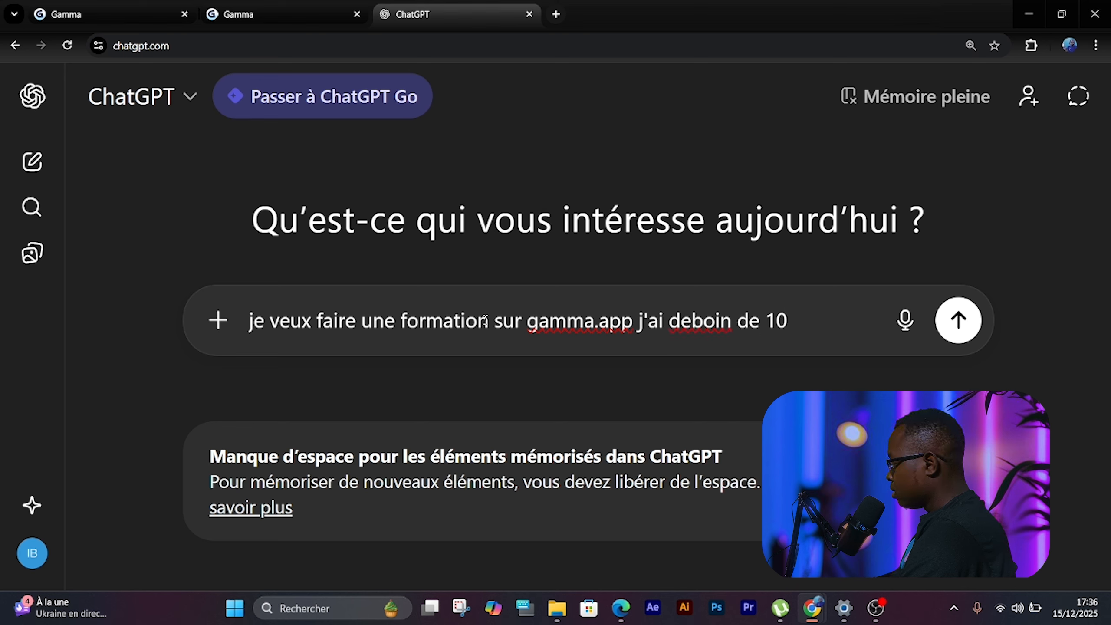
pyautogui.write(' sli')
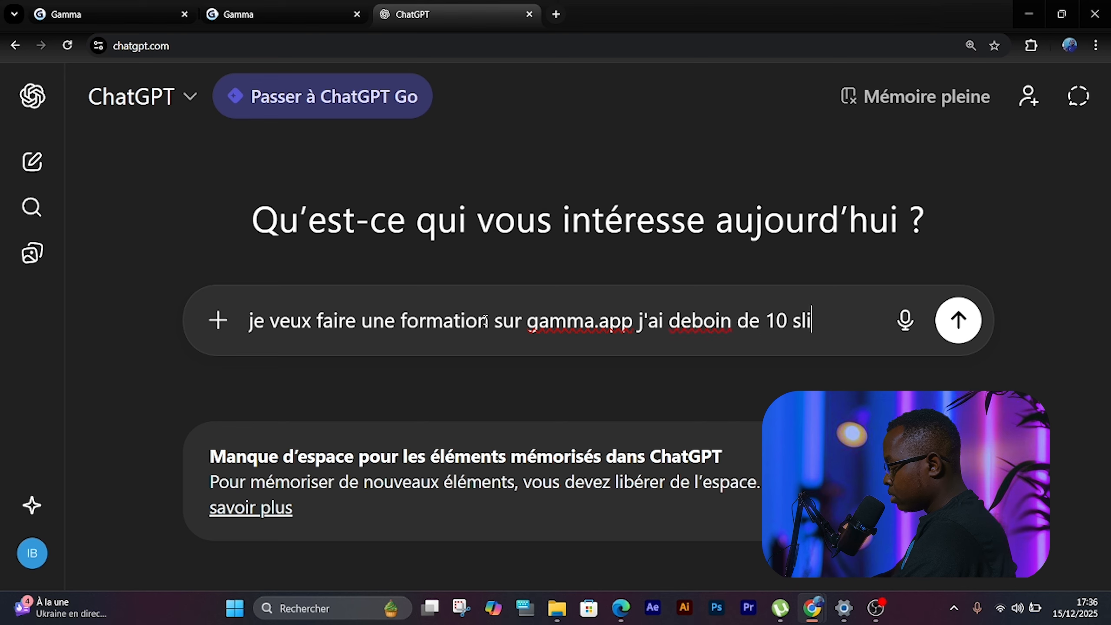
pyautogui.write('de don')
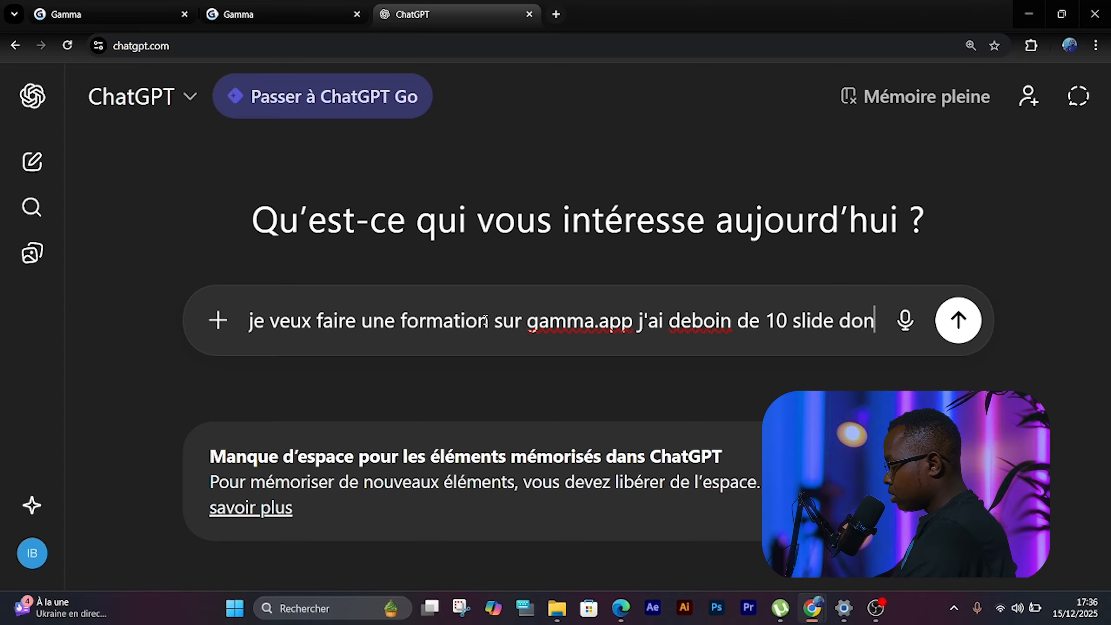
pyautogui.write('ne les idee')
pyautogui.press('Return')
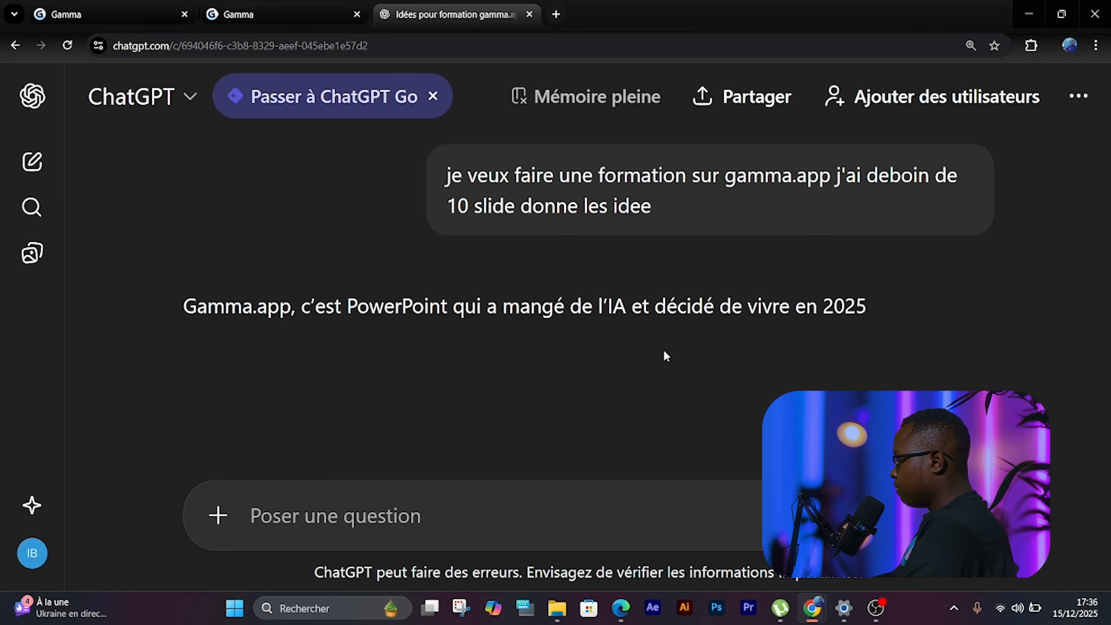
# - Read through the slide ideas in ChatGPT's answer, from the introduction to the conclusion slide
pyautogui.scroll(-3, 494, 305)
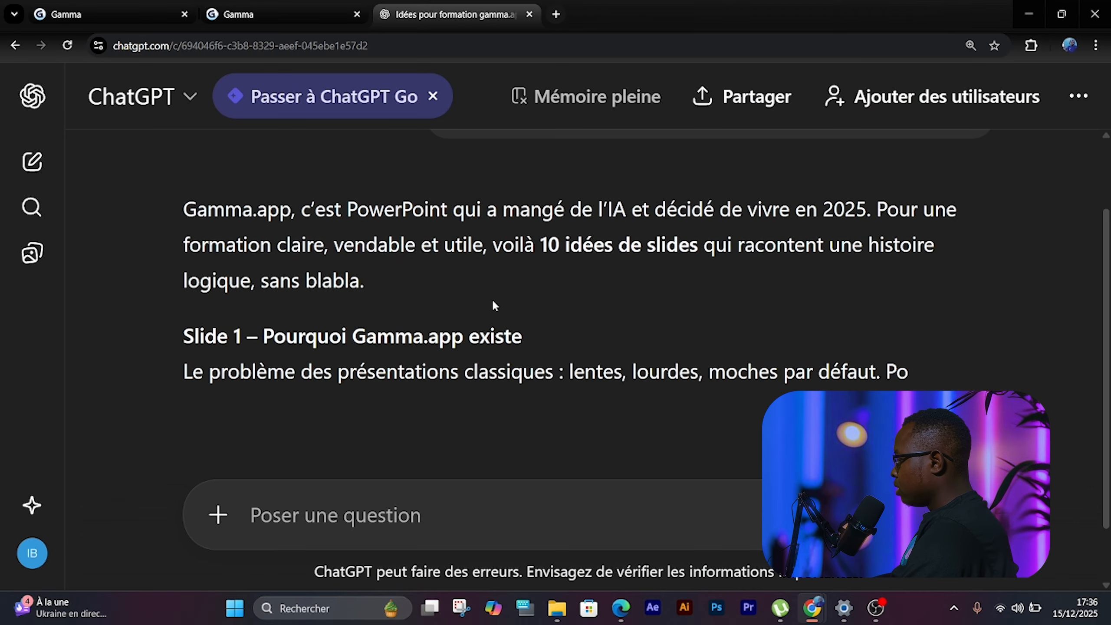
pyautogui.scroll(-2, 493, 302)
pyautogui.scroll(-2, 502, 289)
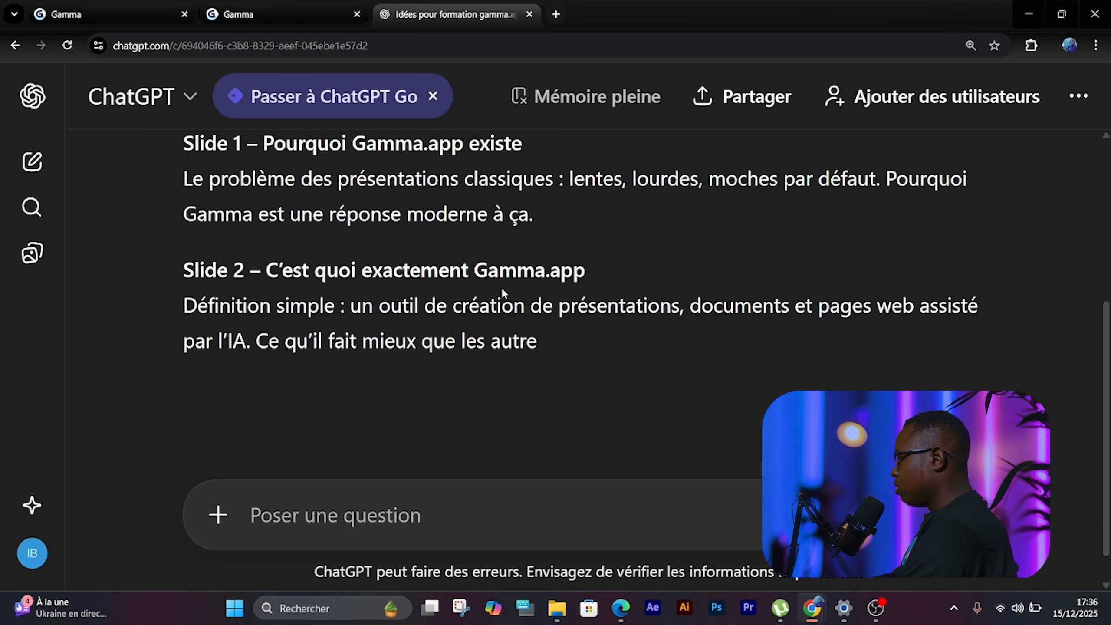
pyautogui.scroll(2, 502, 289)
pyautogui.scroll(-2, 502, 290)
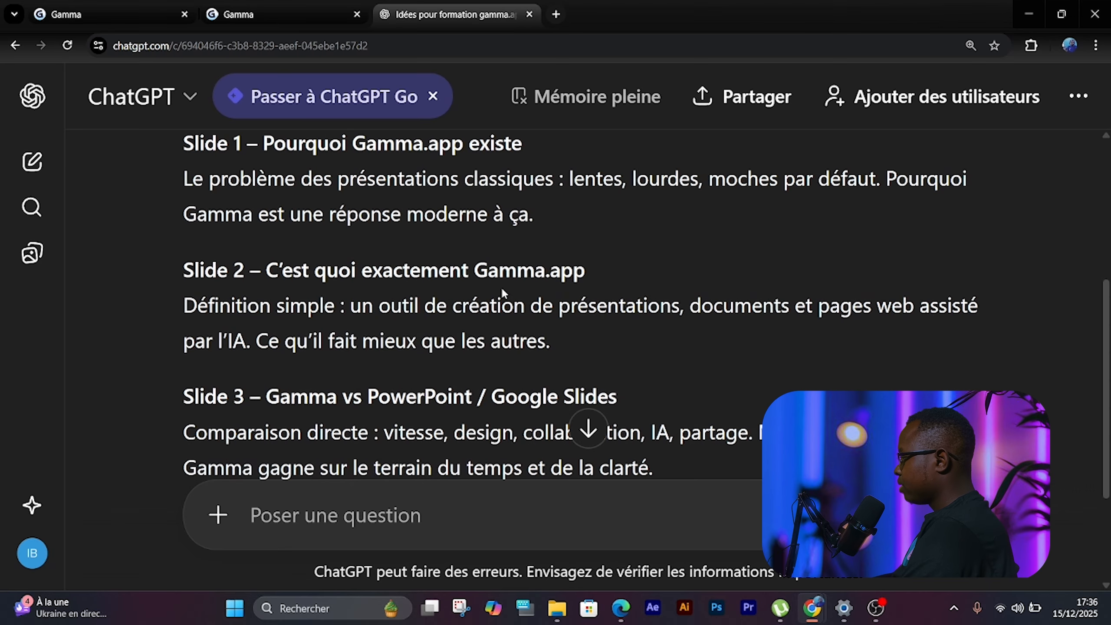
pyautogui.scroll(-8, 502, 288)
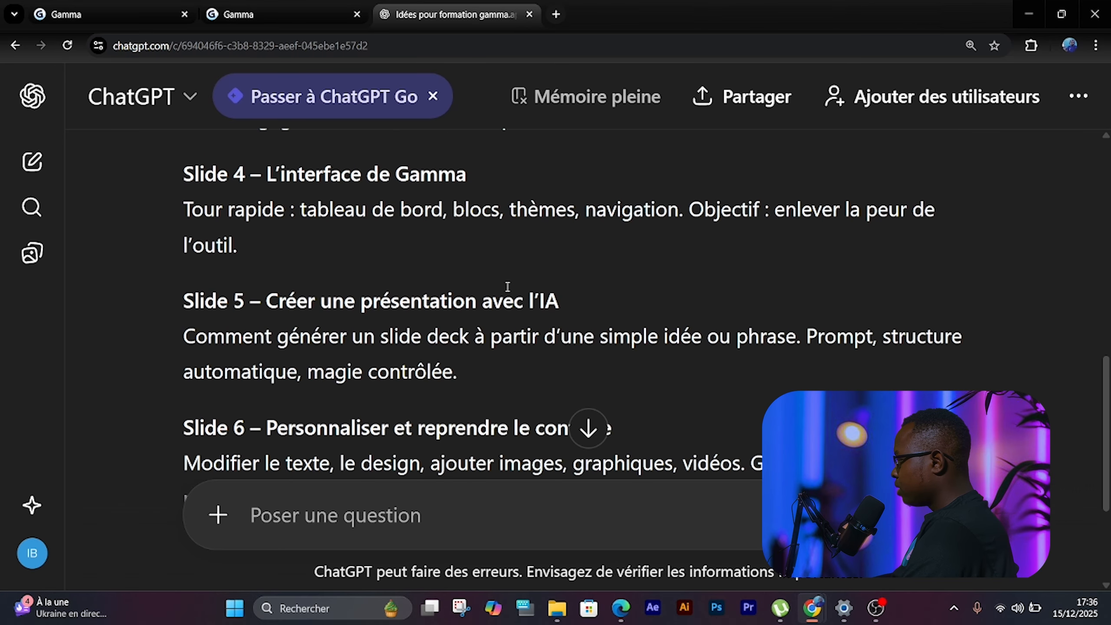
pyautogui.scroll(-12, 507, 287)
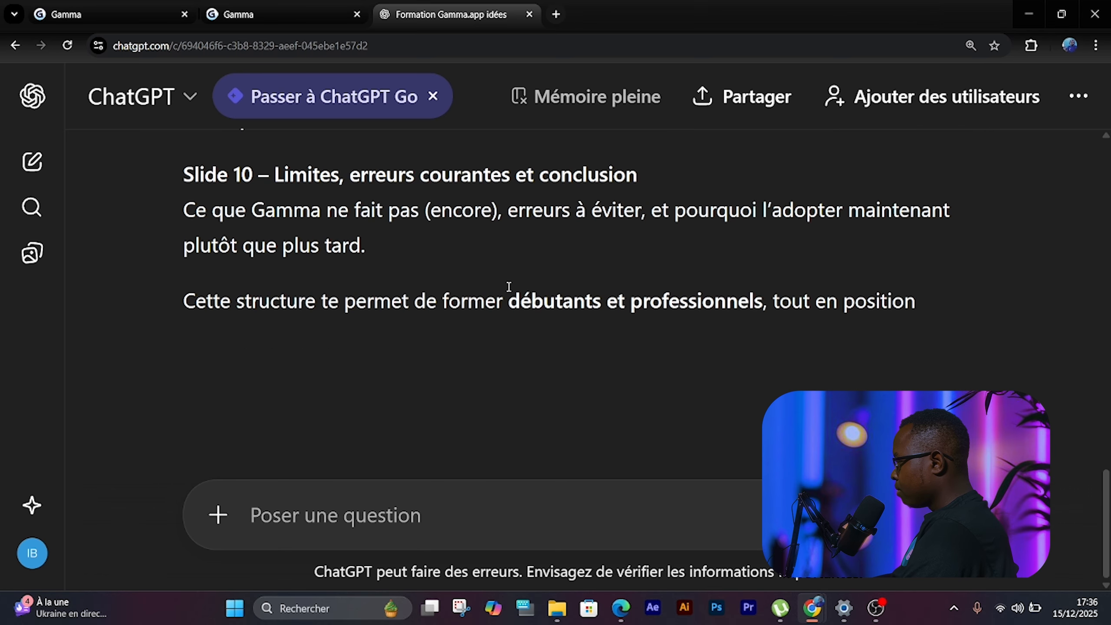
pyautogui.scroll(18, 509, 285)
pyautogui.hotkey('ctrl', '0')
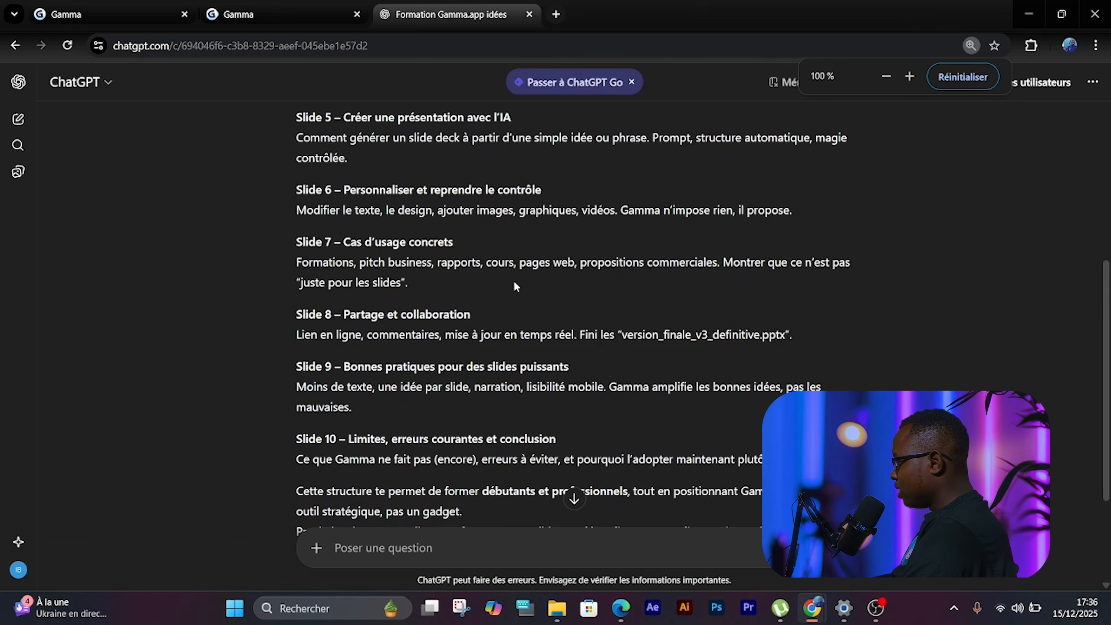
pyautogui.scroll(8, 515, 283)
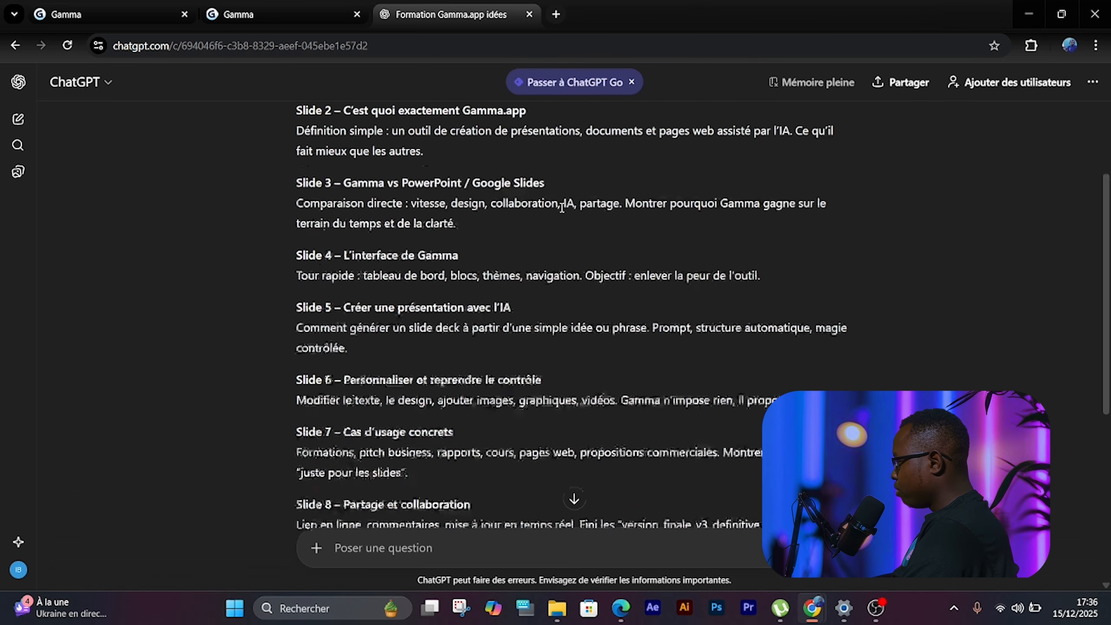
pyautogui.scroll(1, 547, 219)
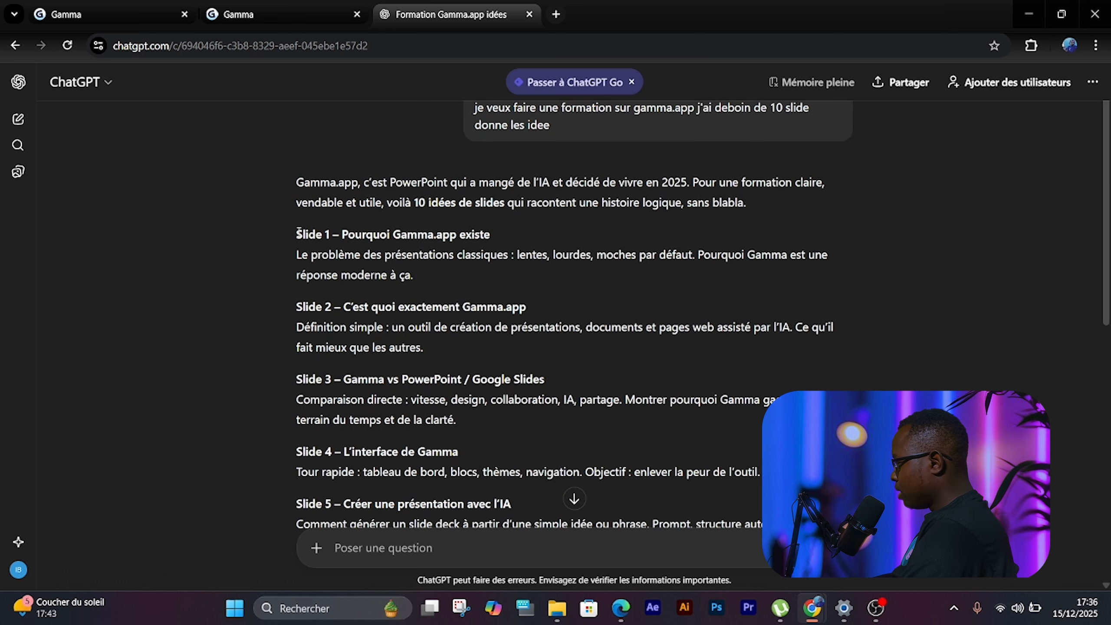
# - Copy the text from Slide 1 through Slide 10 of the answer and paste it into Gamma's content box
pyautogui.moveTo(297, 233); pyautogui.dragTo(861, 358)
pyautogui.scroll(-7, 500, 437)
pyautogui.scroll(-3, 501, 432)
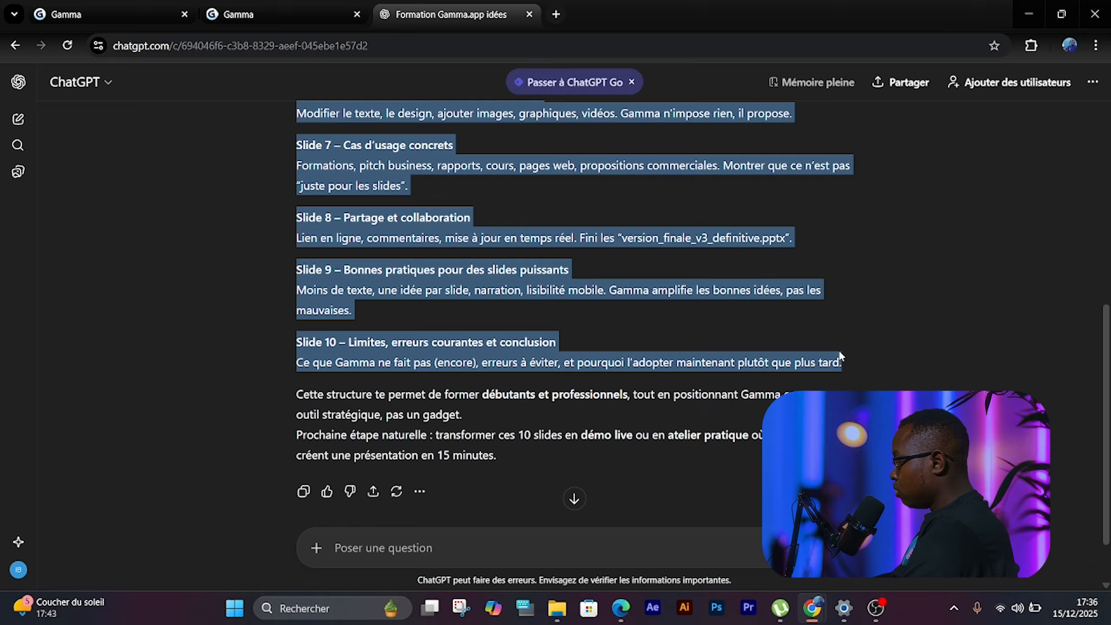
pyautogui.click(320, 8)
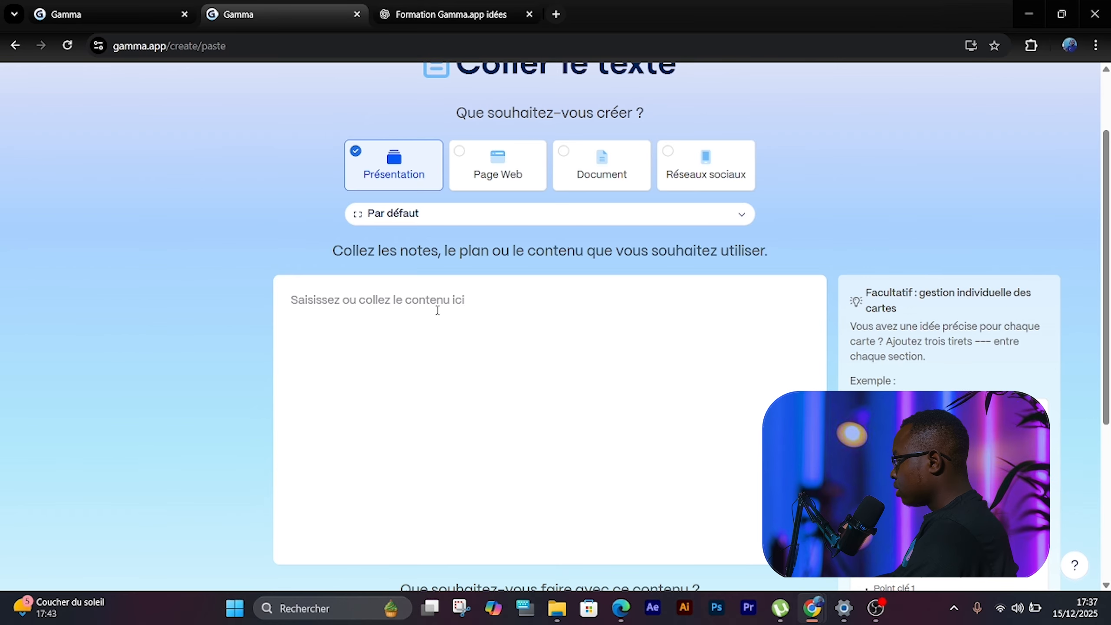
pyautogui.hotkey('ctrl', 'v')
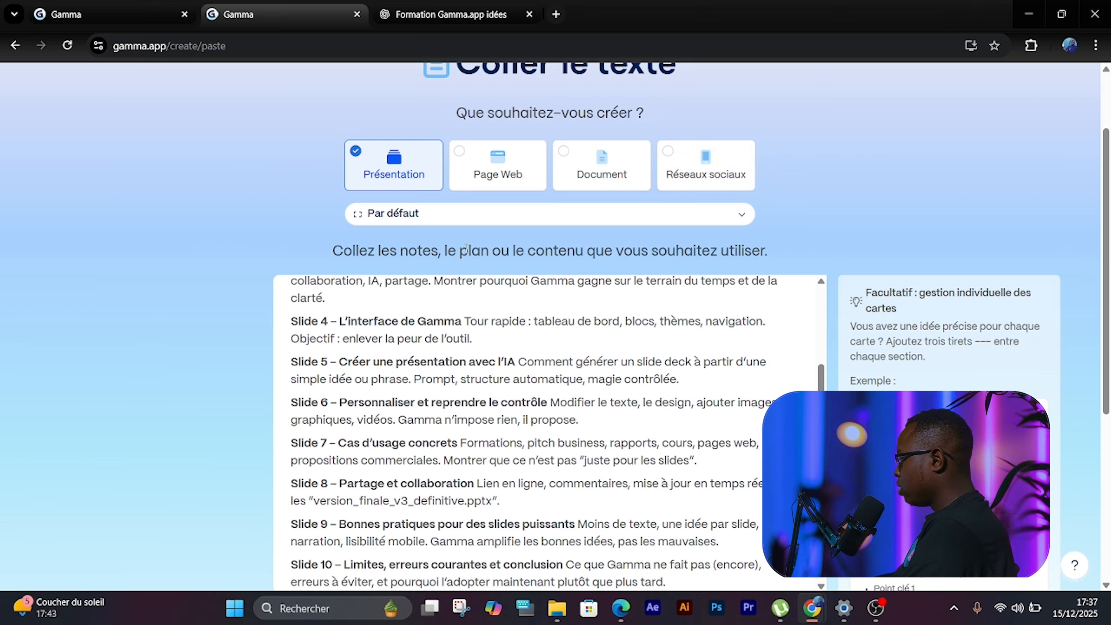
# - Set the card size to Classique 16:9 and choose "Génération à partir de notes ou d'un plan" for the pasted content
pyautogui.click(440, 223)
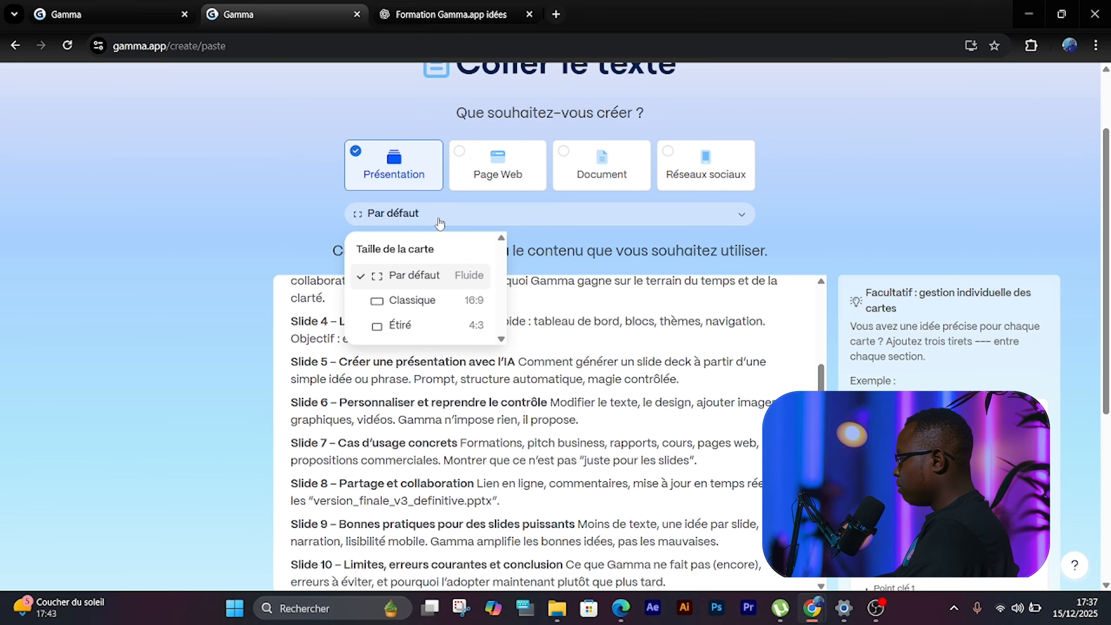
pyautogui.click(426, 302)
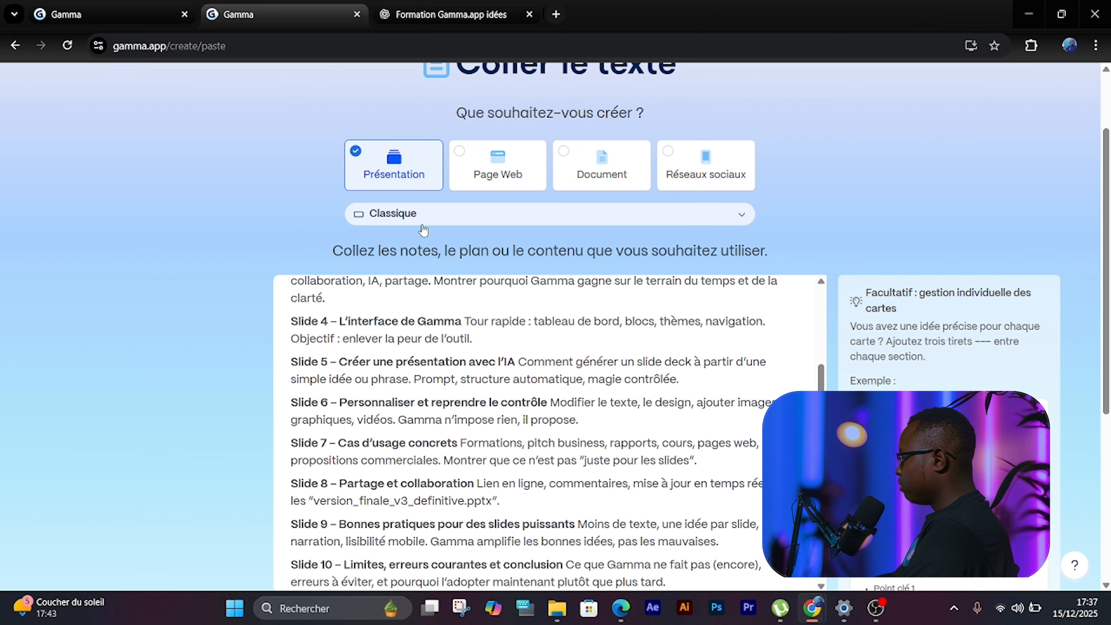
pyautogui.scroll(-5, 423, 229)
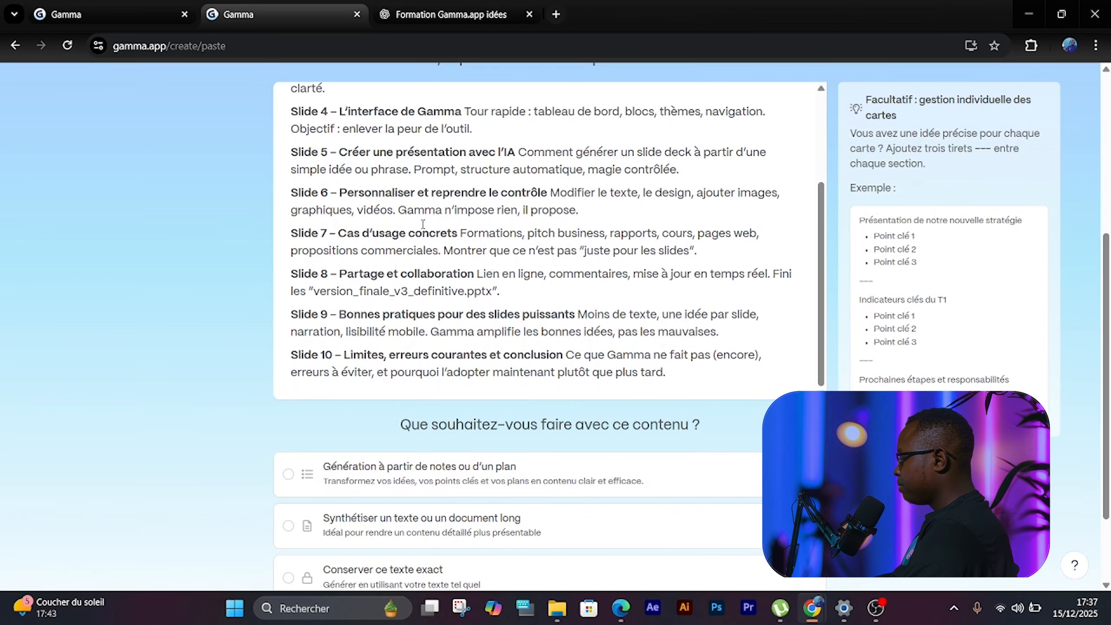
pyautogui.scroll(-3, 250, 373)
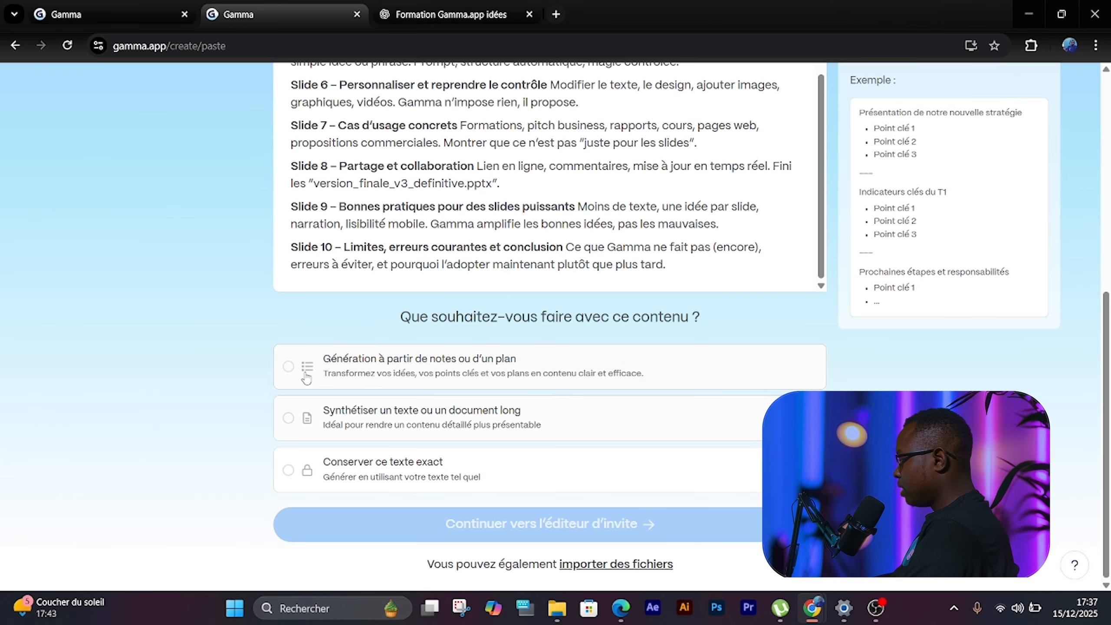
pyautogui.click(289, 367)
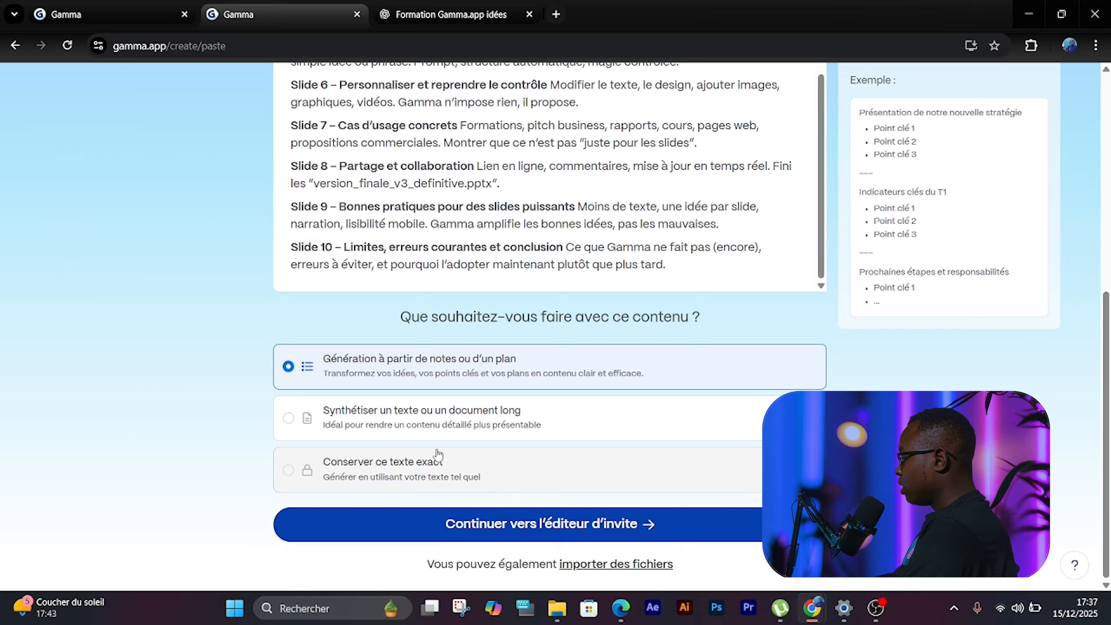
# - Continue to the prompt editor with the pasted content and review its text amount, audience and tone settings
pyautogui.click(512, 529)
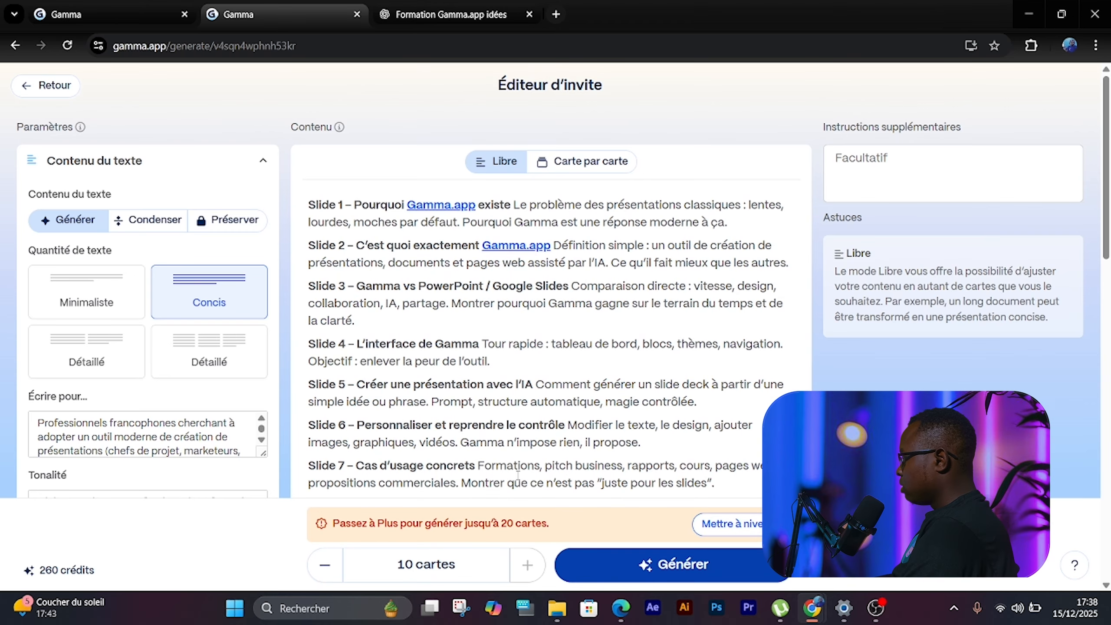
pyautogui.scroll(-2, 463, 264)
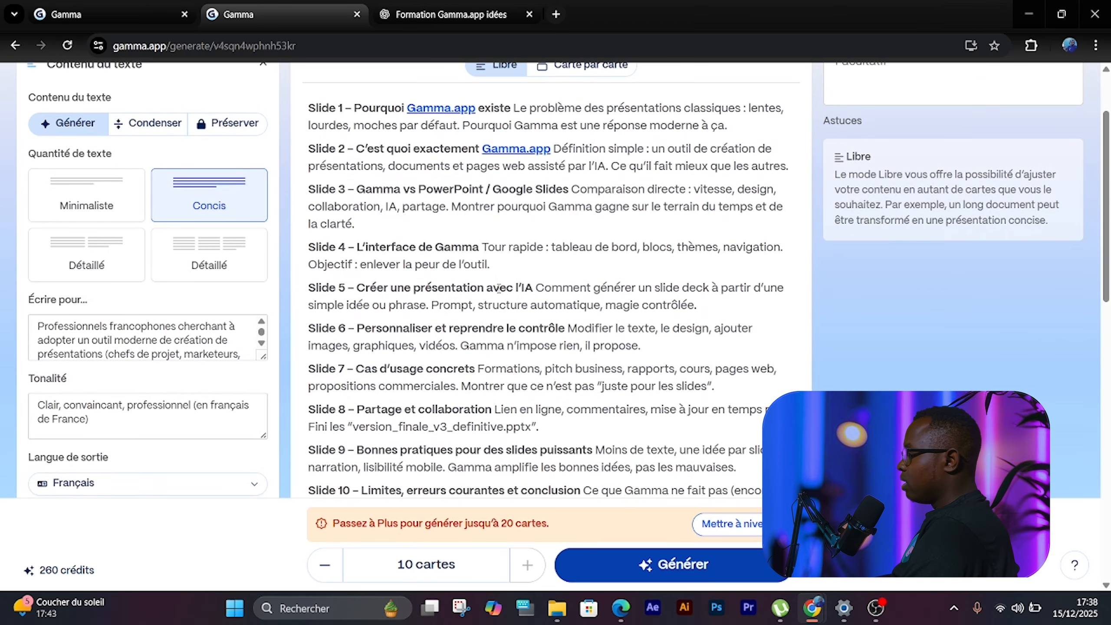
pyautogui.scroll(2, 499, 289)
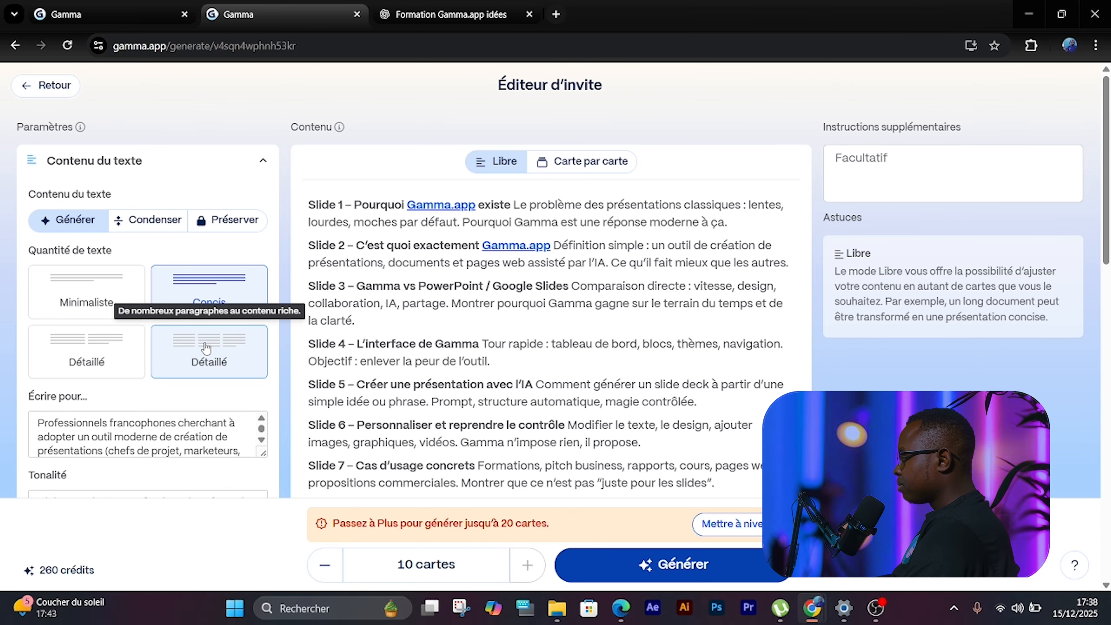
pyautogui.scroll(-2, 205, 346)
pyautogui.scroll(-1, 206, 342)
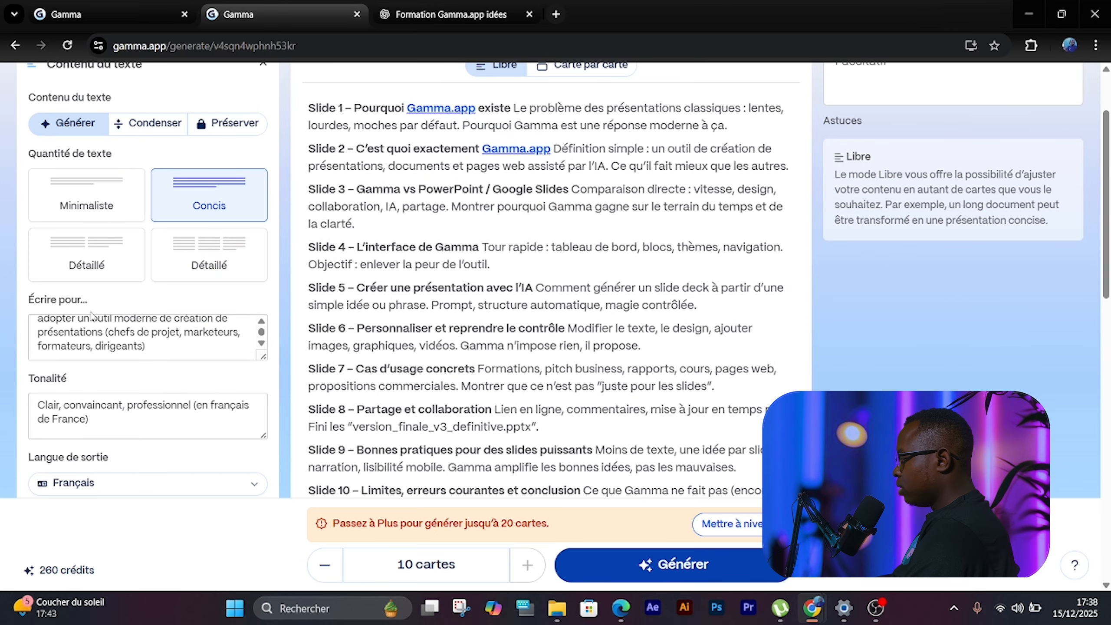
pyautogui.scroll(2, 120, 385)
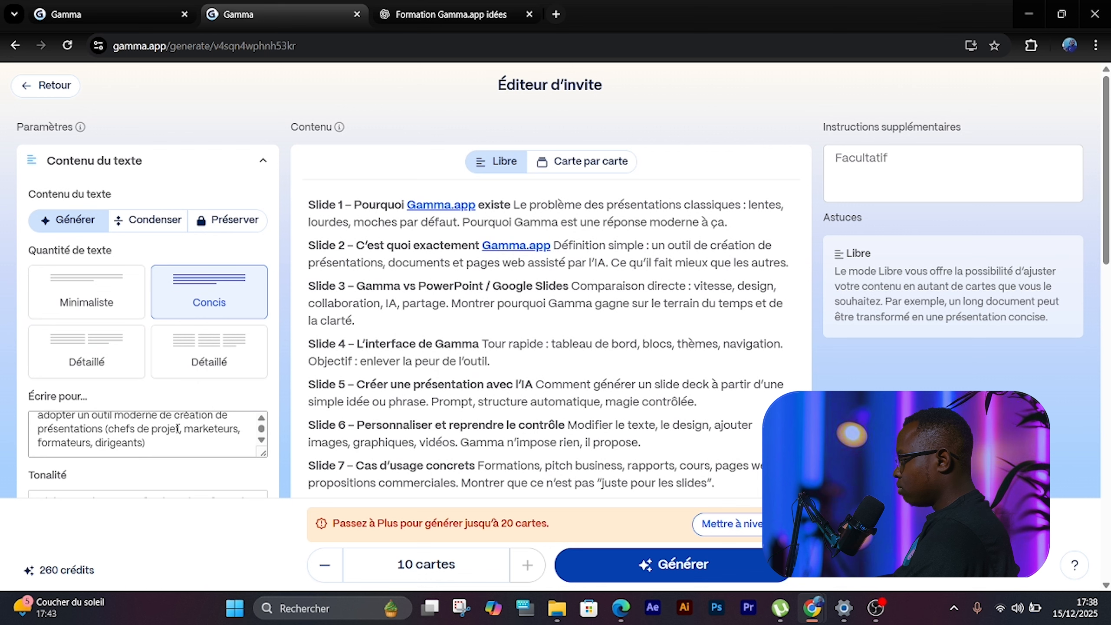
pyautogui.scroll(2, 177, 428)
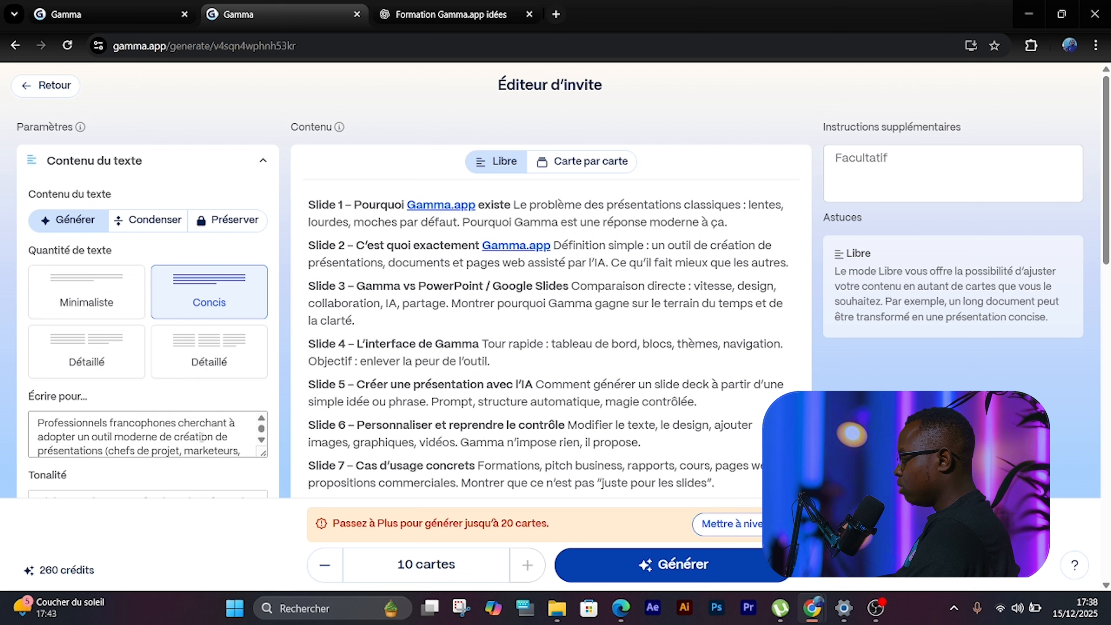
pyautogui.scroll(-1, 120, 440)
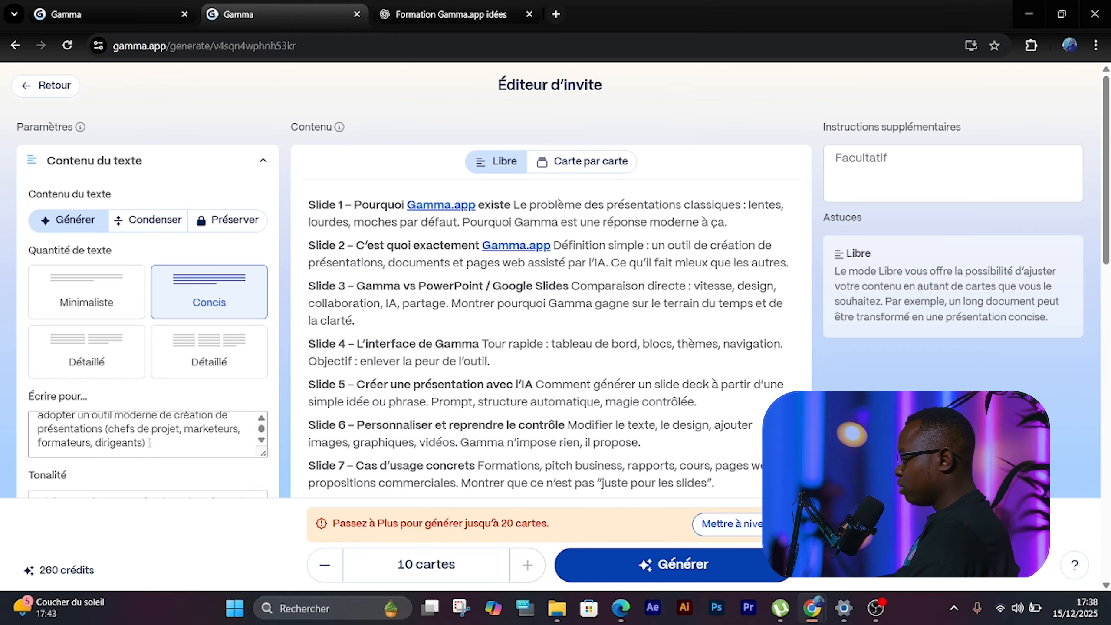
pyautogui.scroll(-2, 162, 447)
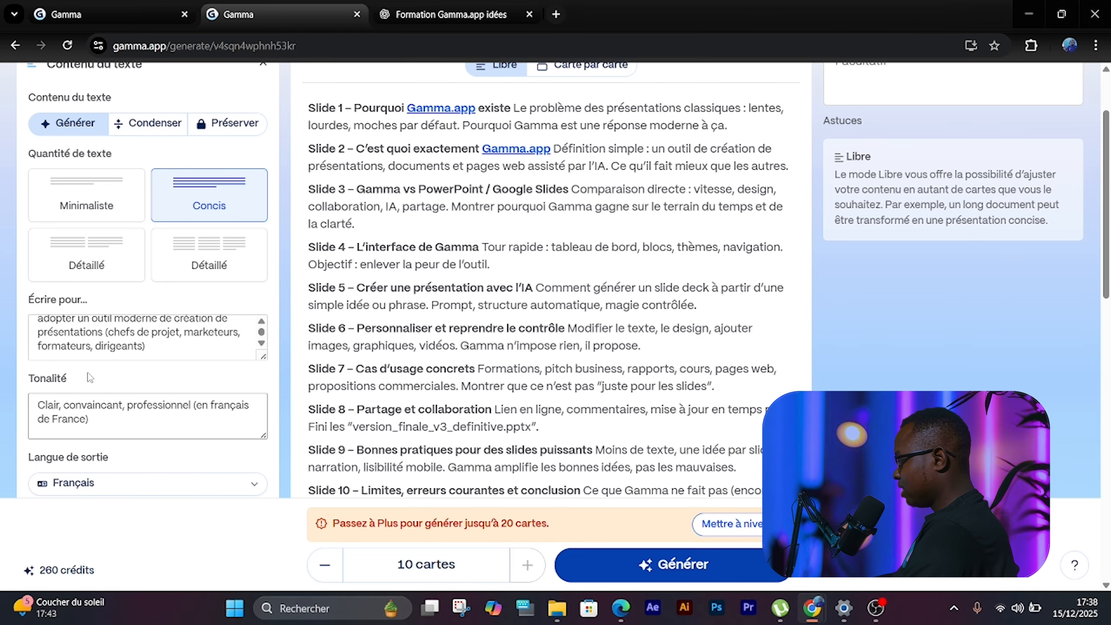
# - Choose the Blue Steel theme for the presentation's visuals
pyautogui.scroll(-5, 90, 377)
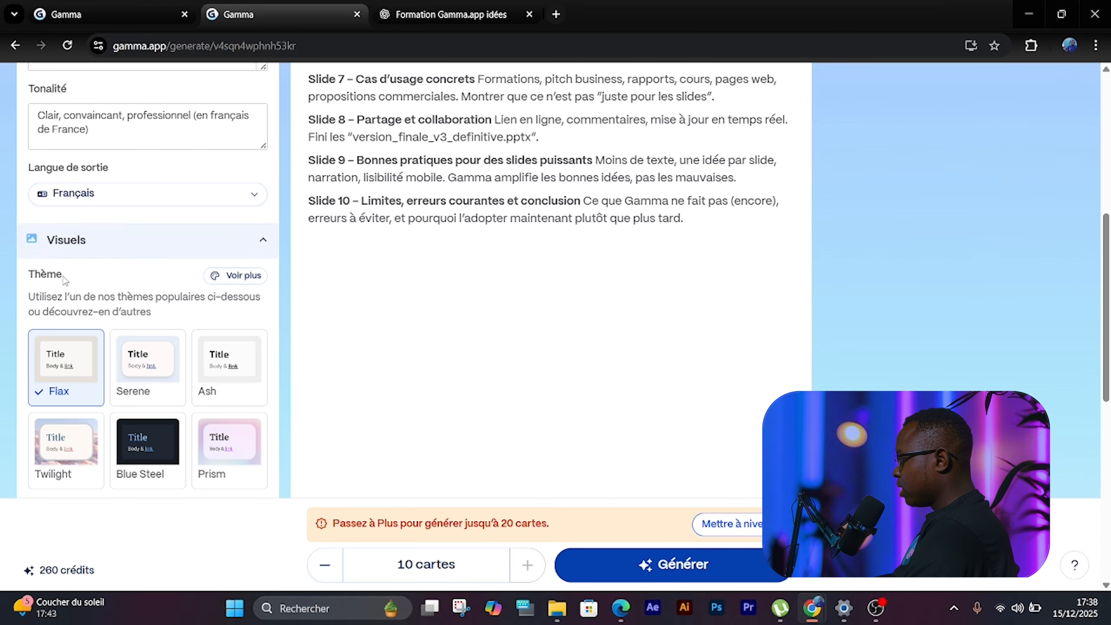
pyautogui.scroll(-2, 100, 275)
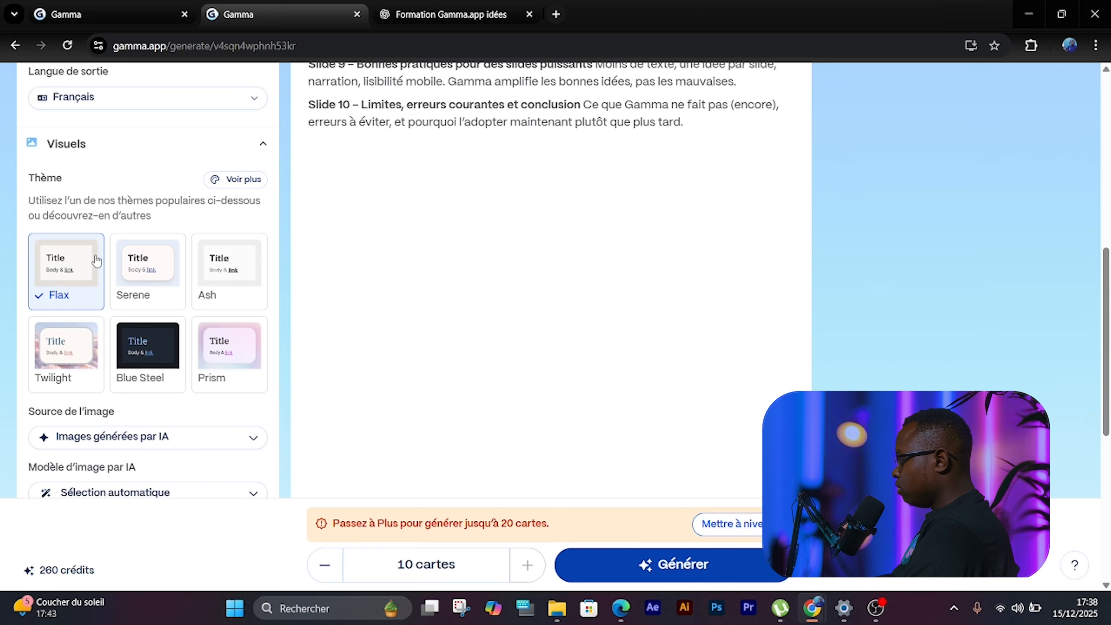
pyautogui.scroll(-2, 124, 276)
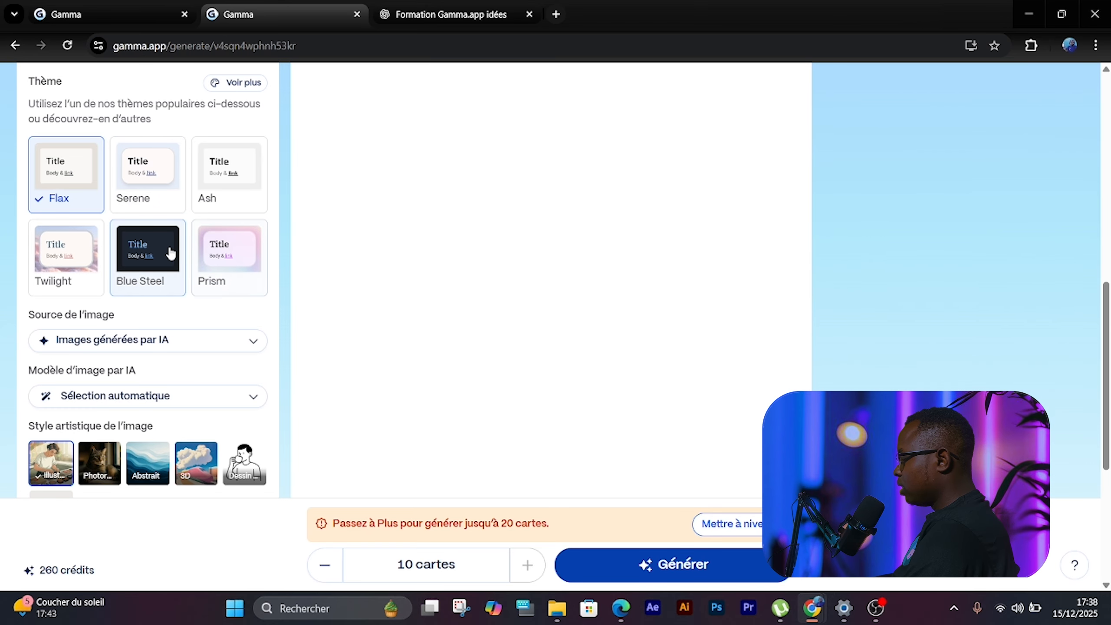
pyautogui.click(136, 262)
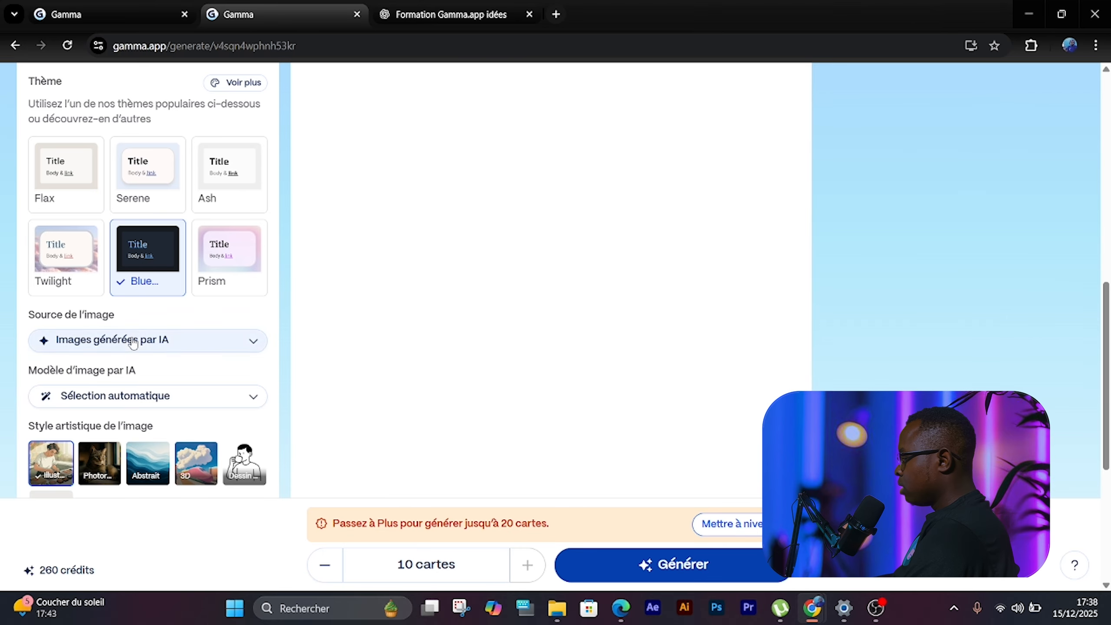
# - Check the image source, art style and format settings, and generate the 10-card presentation
pyautogui.scroll(-4, 103, 327)
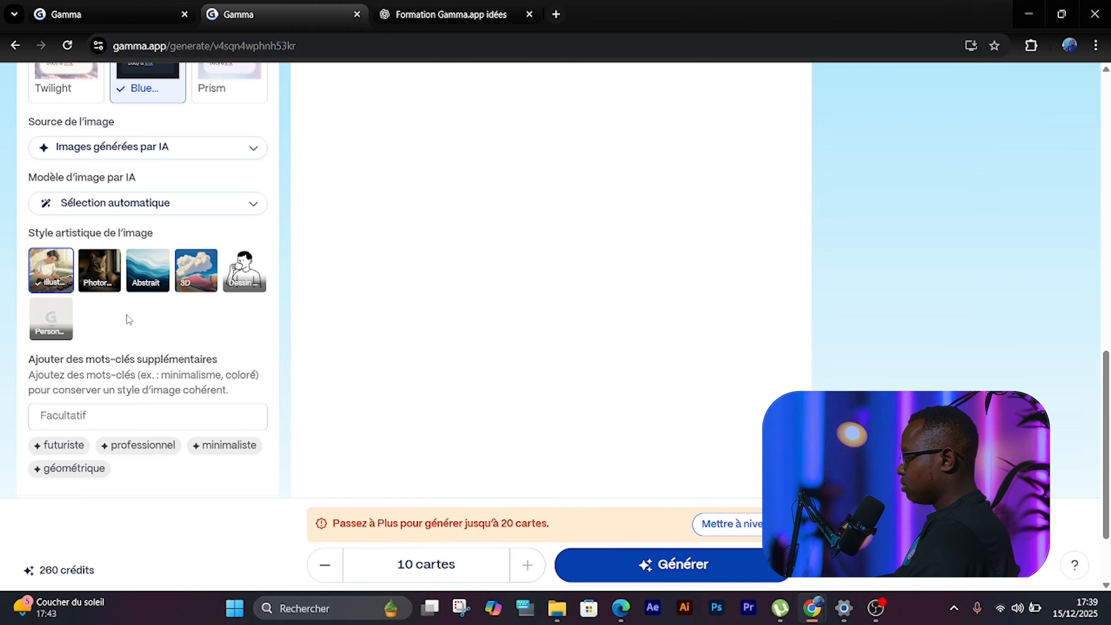
pyautogui.scroll(-2, 131, 342)
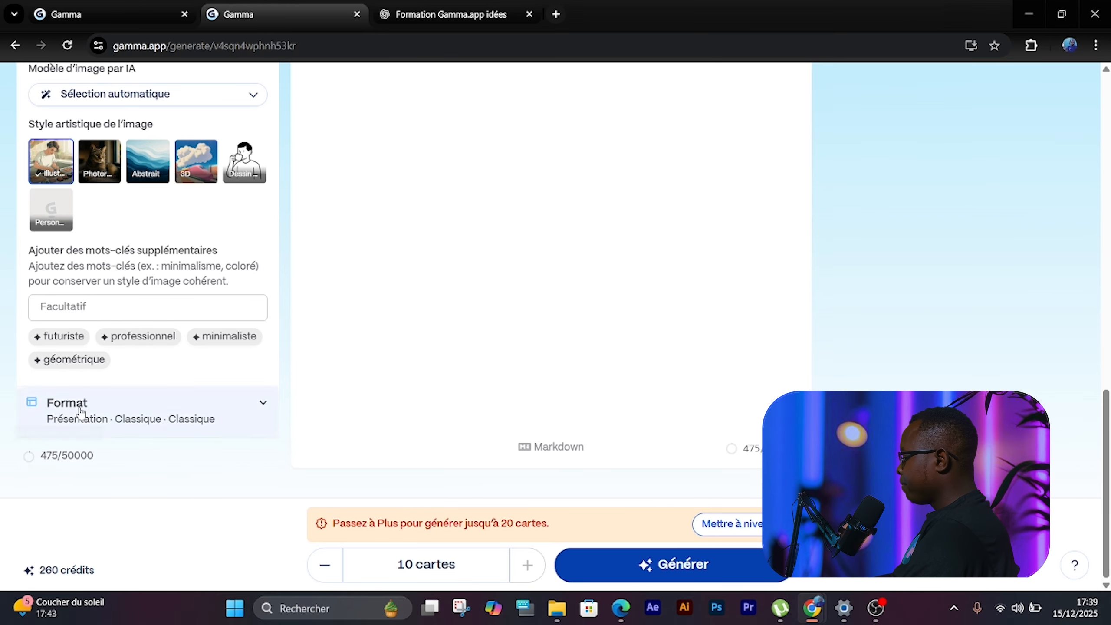
pyautogui.scroll(8, 181, 384)
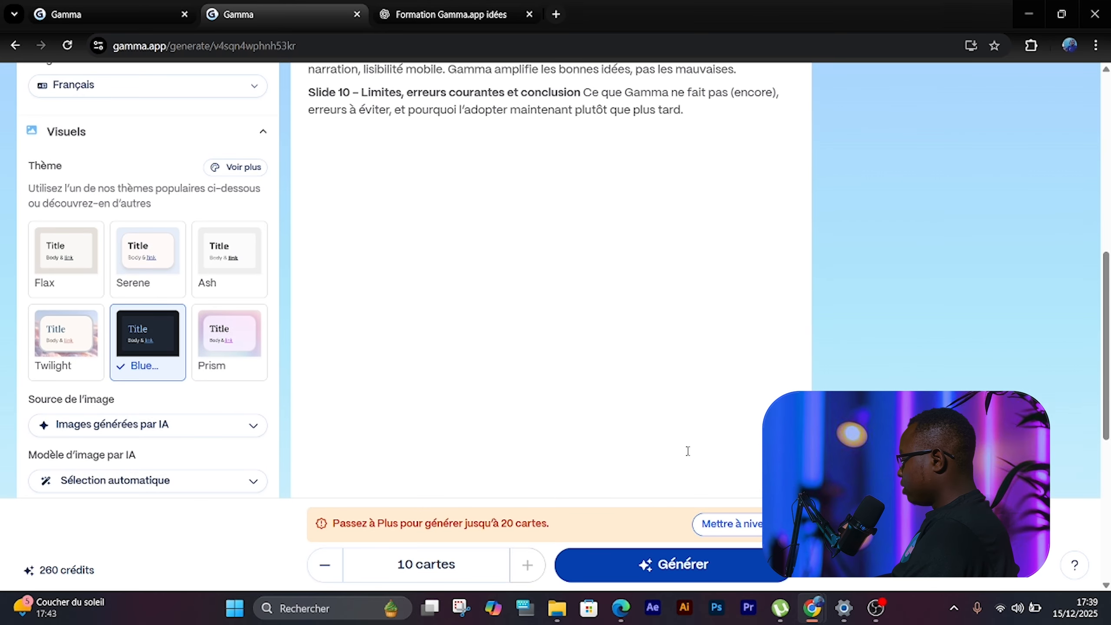
pyautogui.click(690, 570)
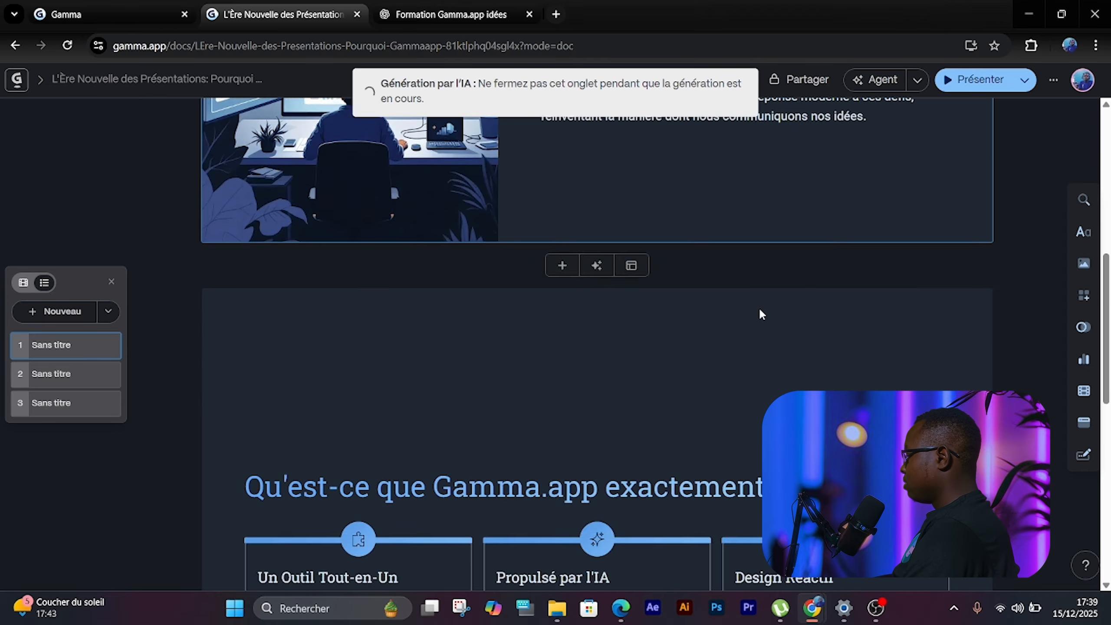
# - Look through the cards as they are generated, from the opening card to the conclusion card
pyautogui.scroll(5, 759, 308)
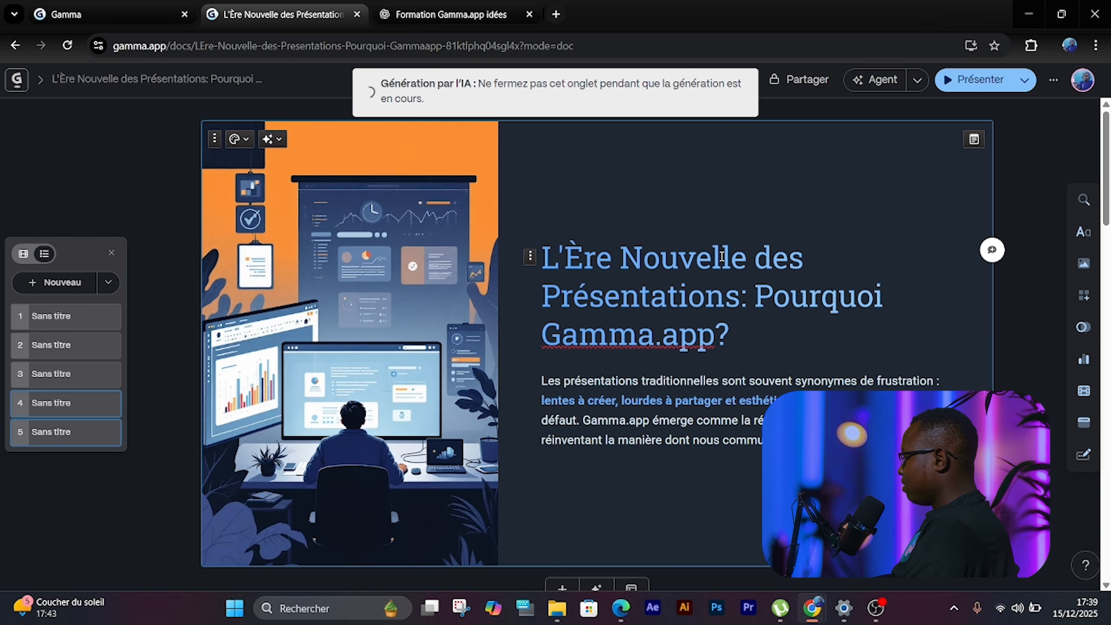
pyautogui.scroll(-10, 697, 266)
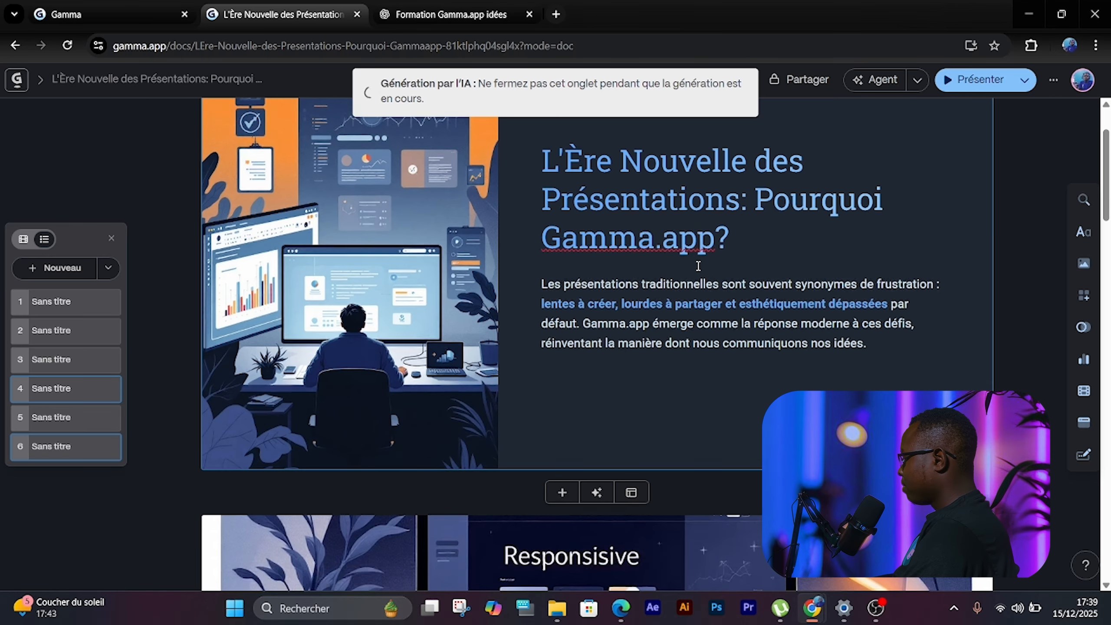
pyautogui.scroll(-3, 699, 267)
pyautogui.scroll(6, 699, 268)
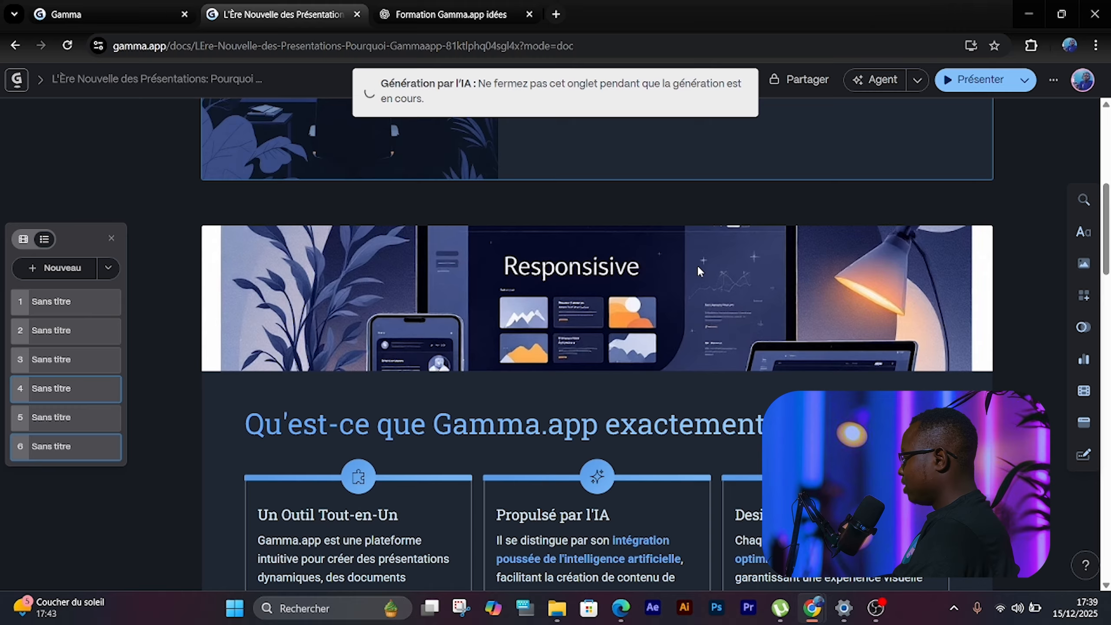
pyautogui.scroll(-6, 579, 283)
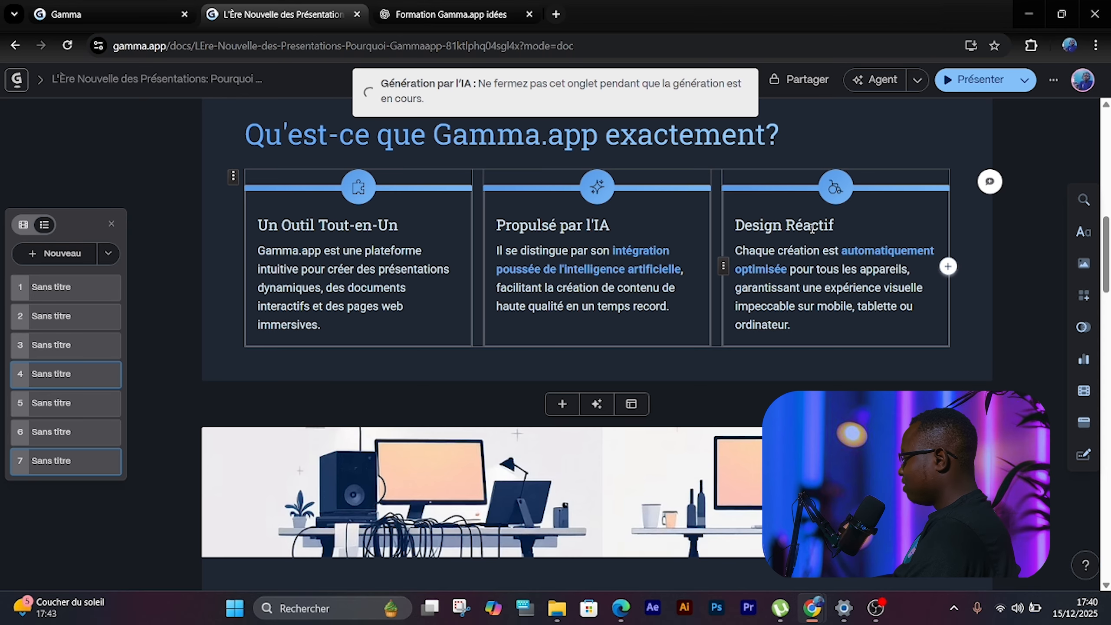
pyautogui.scroll(-7, 809, 237)
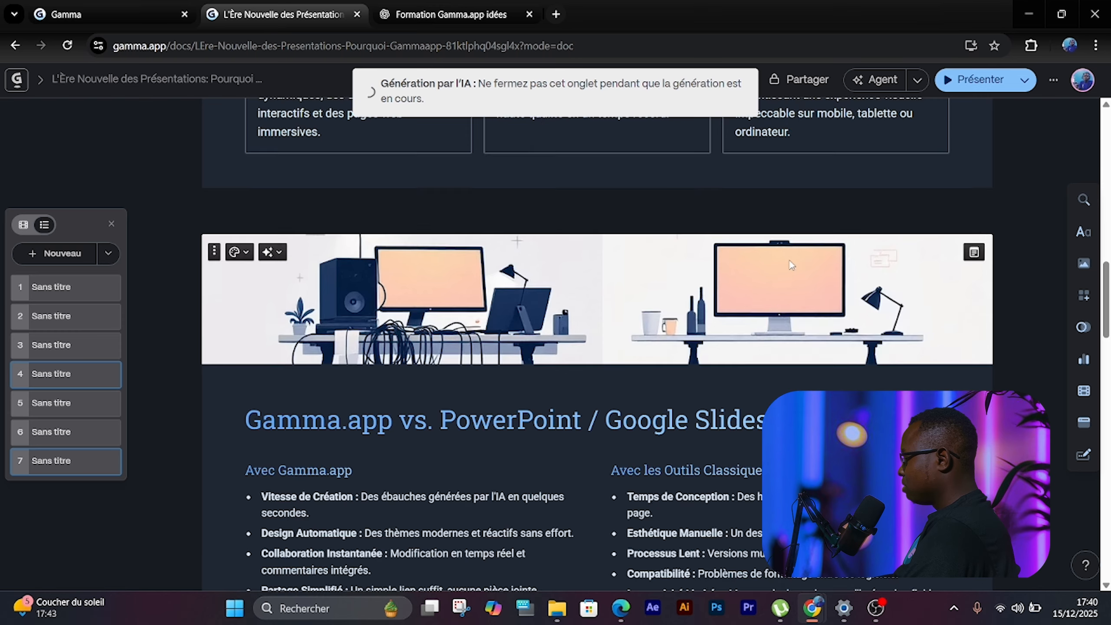
pyautogui.scroll(-2, 791, 265)
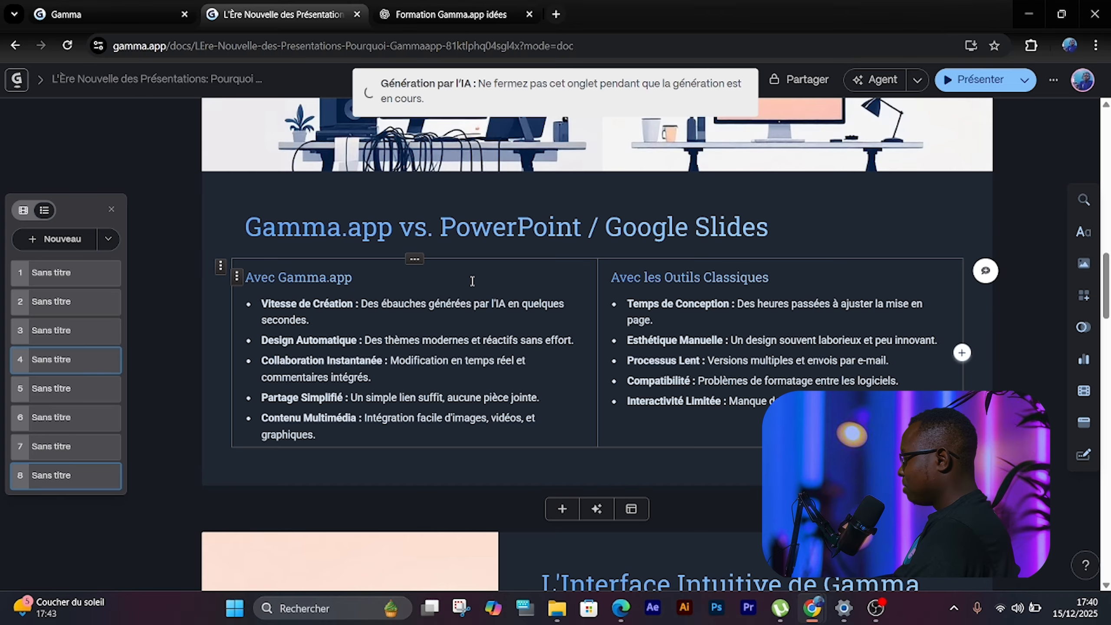
pyautogui.scroll(-15, 473, 283)
pyautogui.scroll(-20, 474, 289)
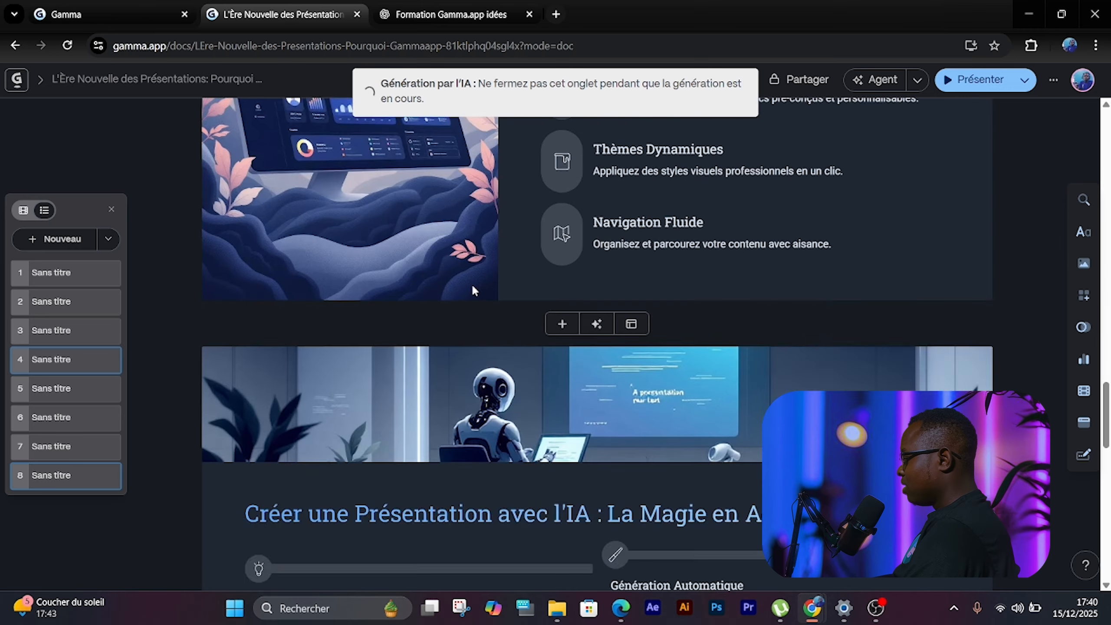
pyautogui.scroll(-9, 474, 286)
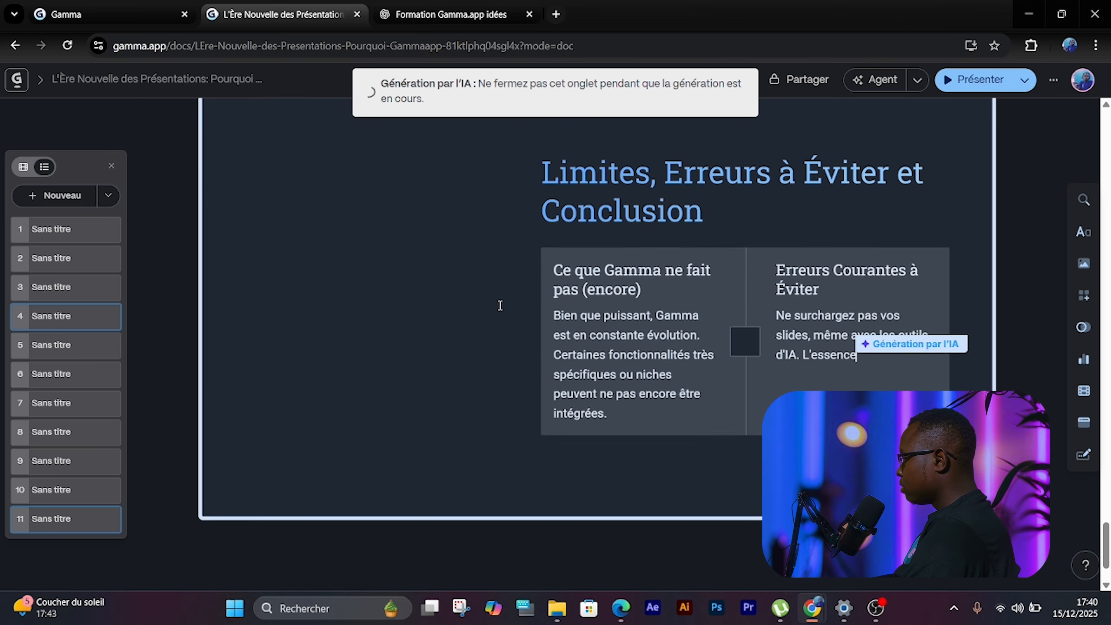
# - Examine the closing card on limits and errors, and review the preceding cards back to the one on creating with AI
pyautogui.scroll(3, 500, 305)
pyautogui.scroll(-4, 501, 305)
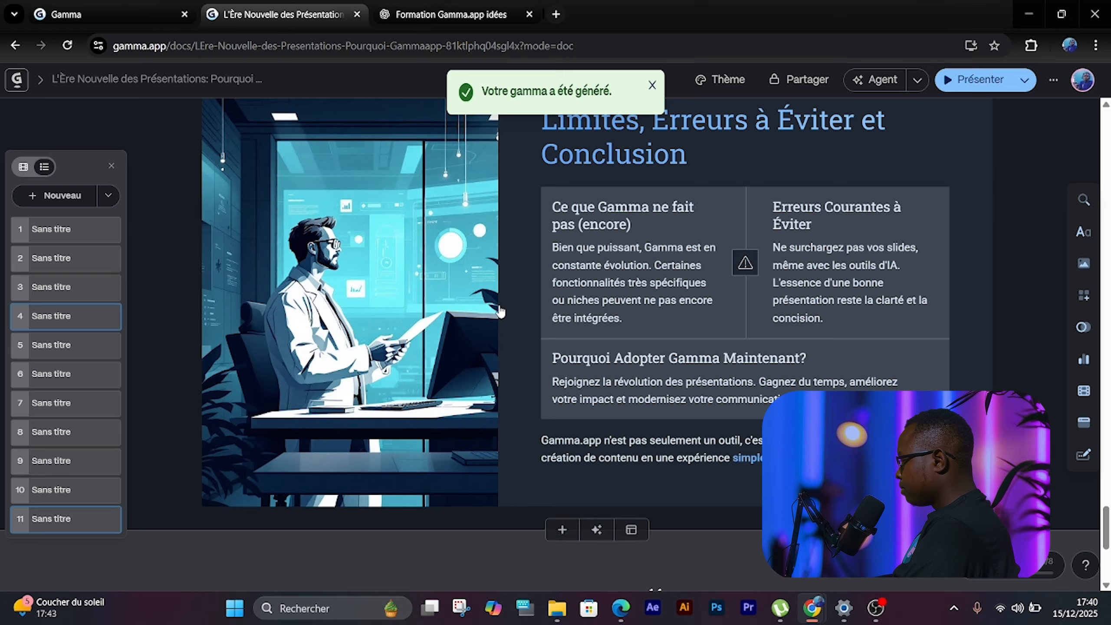
pyautogui.scroll(-4, 500, 307)
pyautogui.scroll(2, 500, 306)
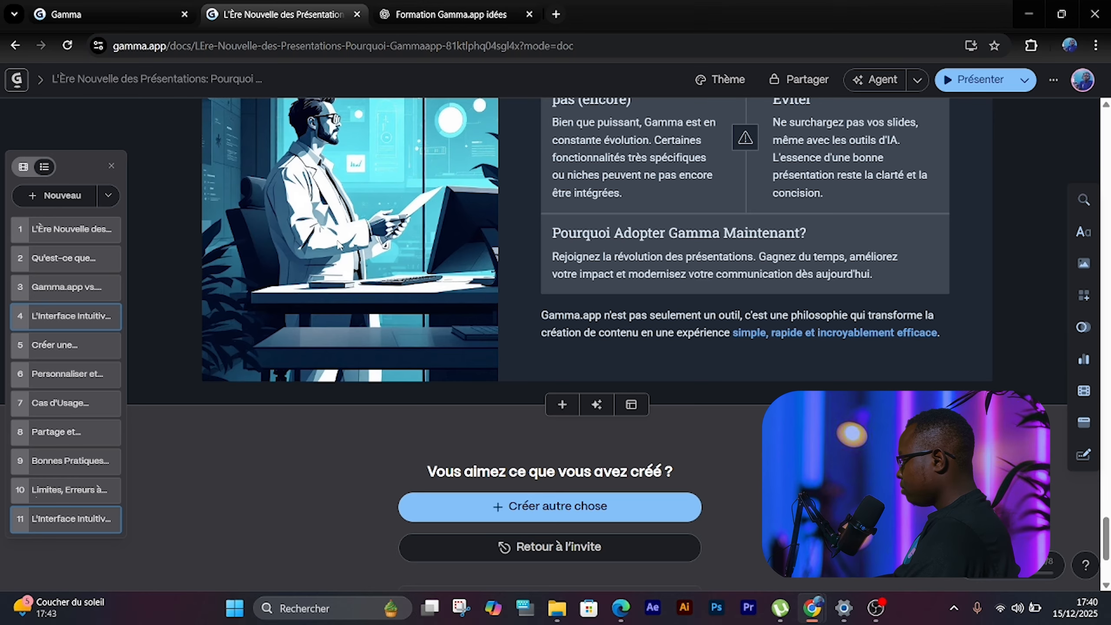
pyautogui.scroll(5, 339, 243)
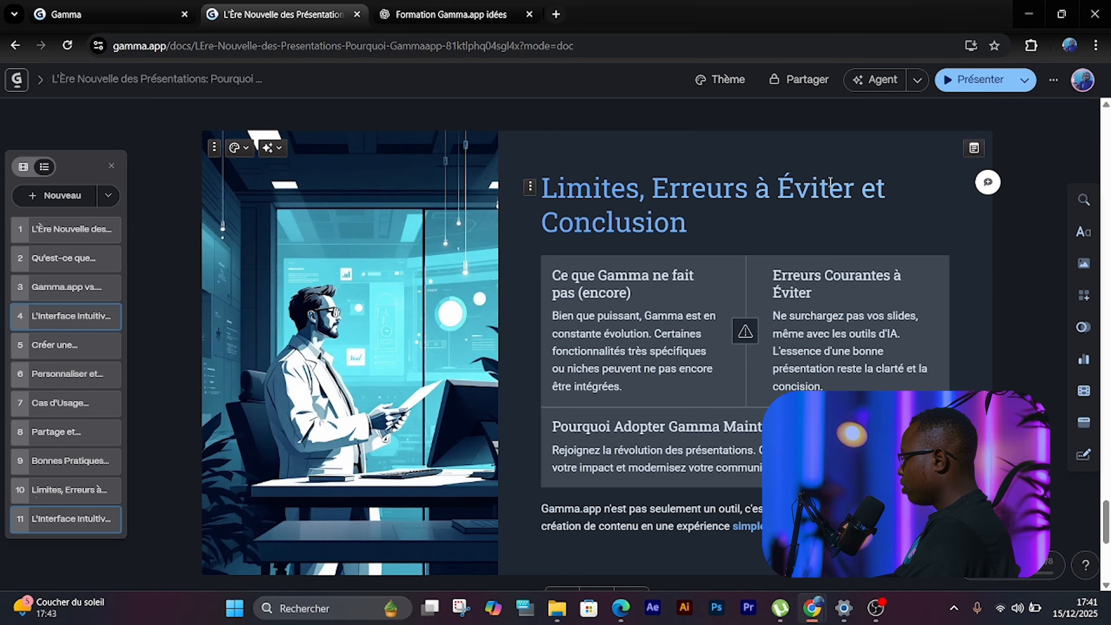
pyautogui.scroll(-2, 590, 217)
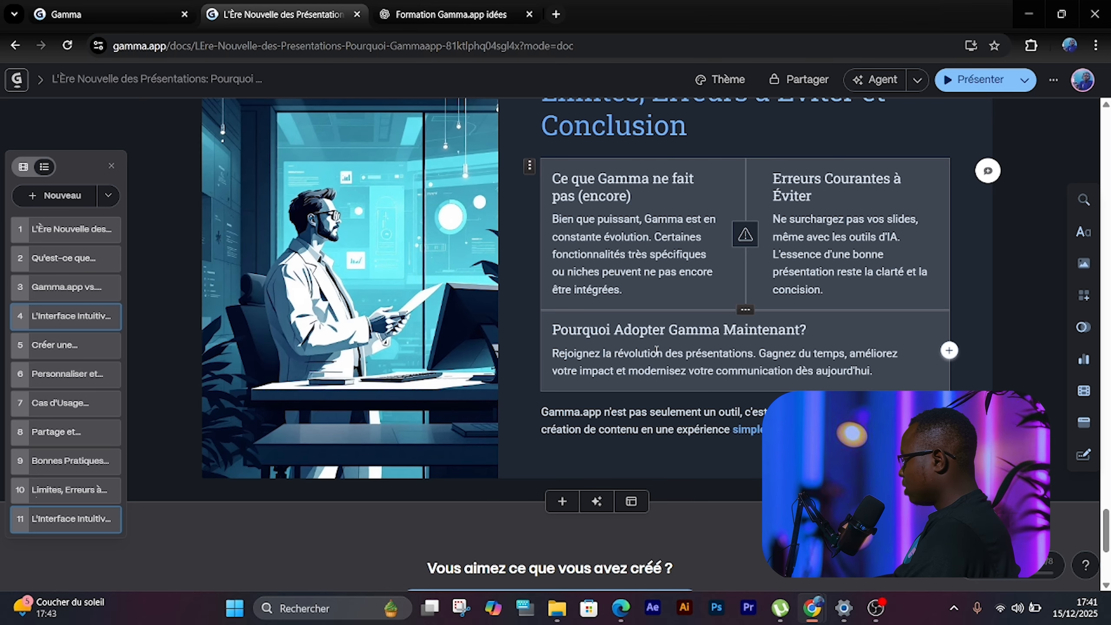
pyautogui.scroll(10, 612, 339)
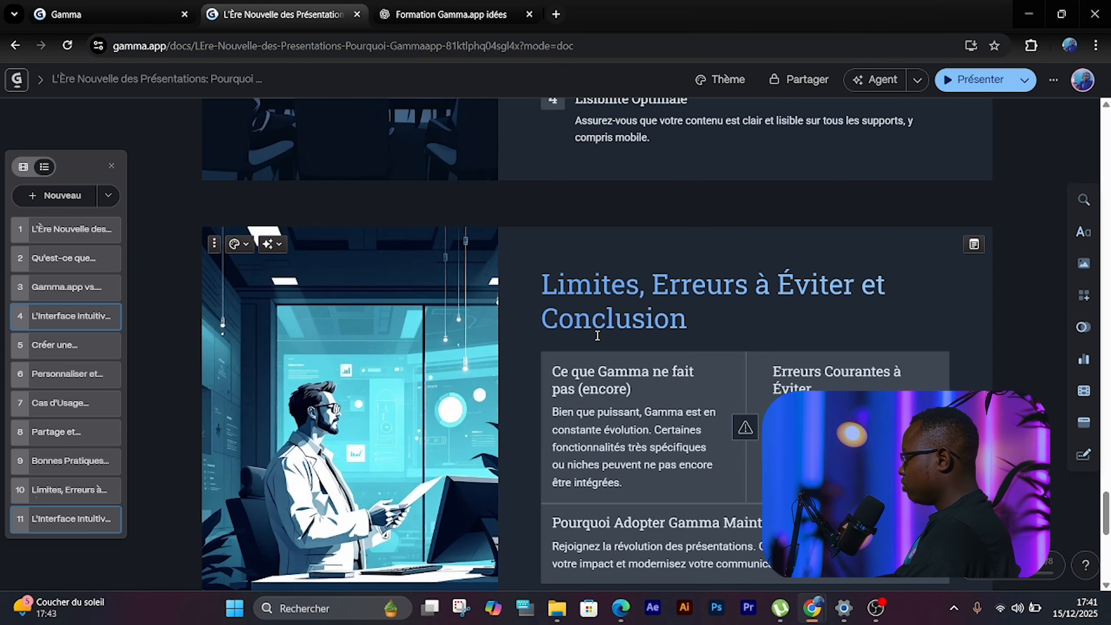
pyautogui.scroll(5, 597, 334)
pyautogui.scroll(8, 598, 335)
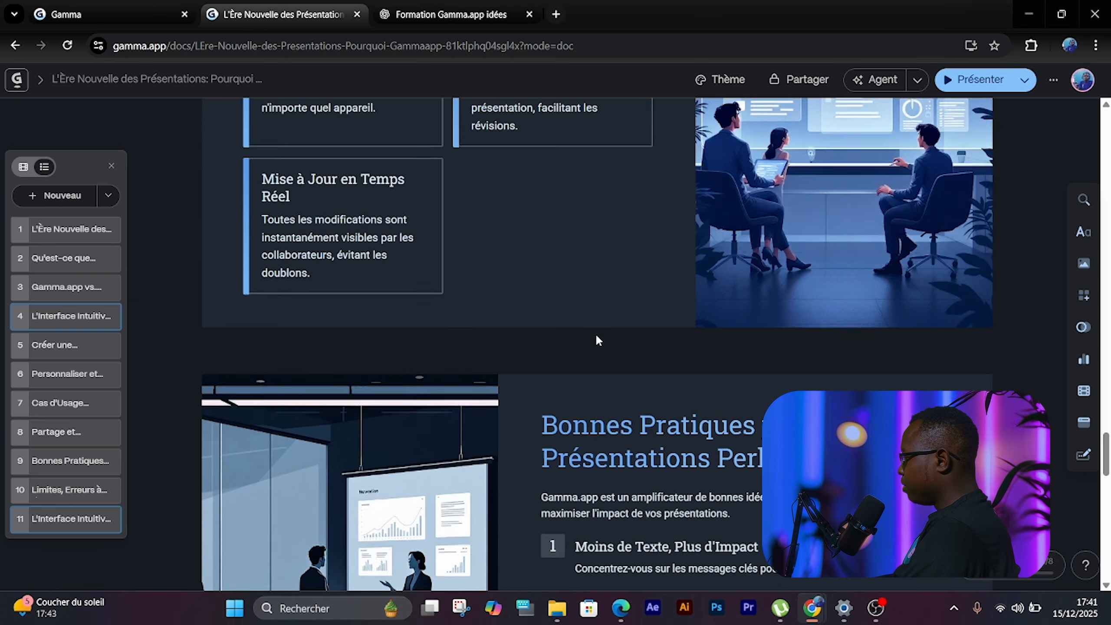
pyautogui.scroll(15, 598, 336)
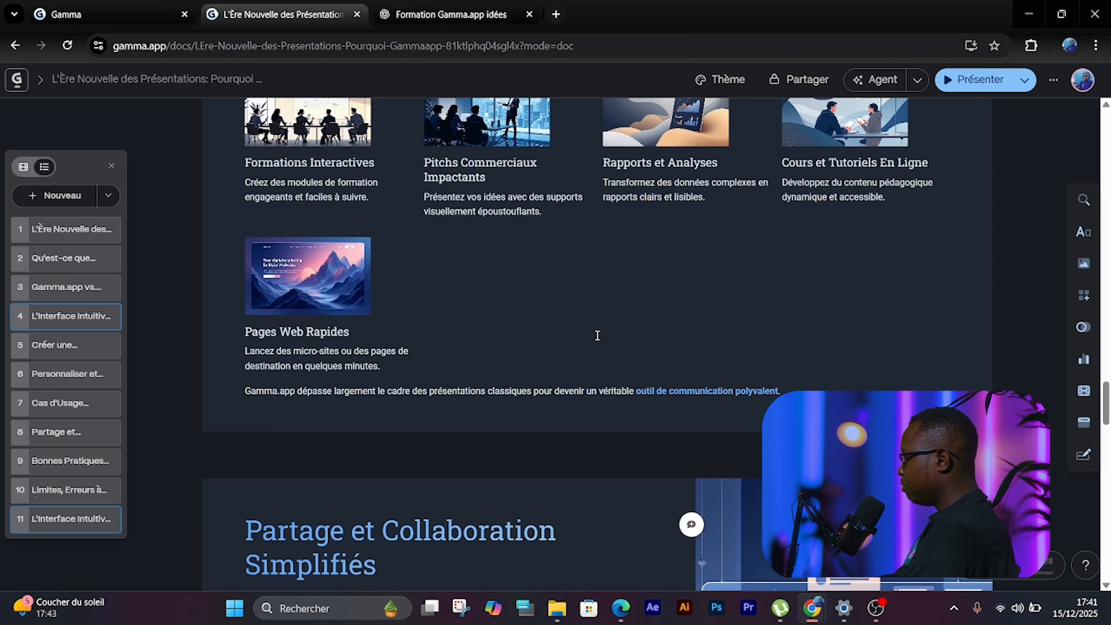
pyautogui.scroll(15, 598, 336)
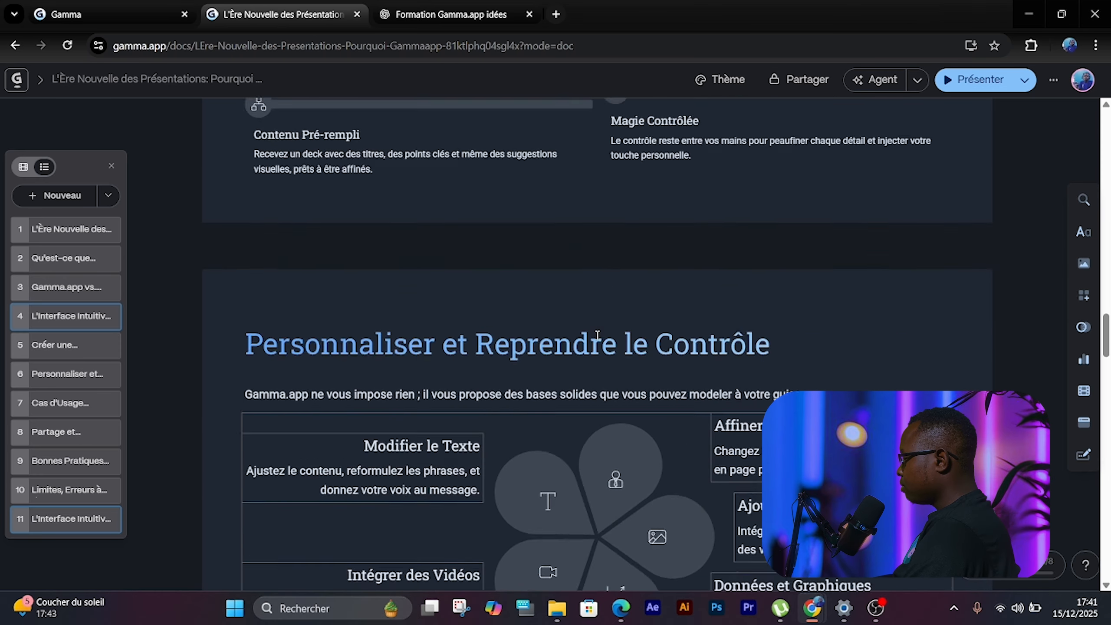
pyautogui.scroll(10, 597, 335)
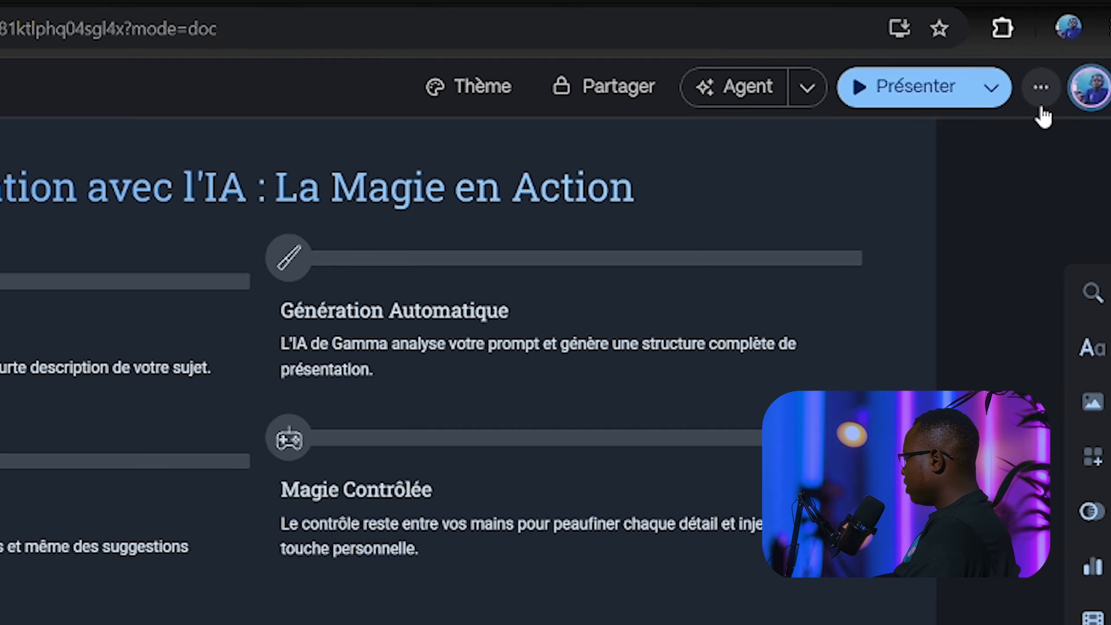
# - Open the export options for the generated presentation
pyautogui.click(1045, 87)
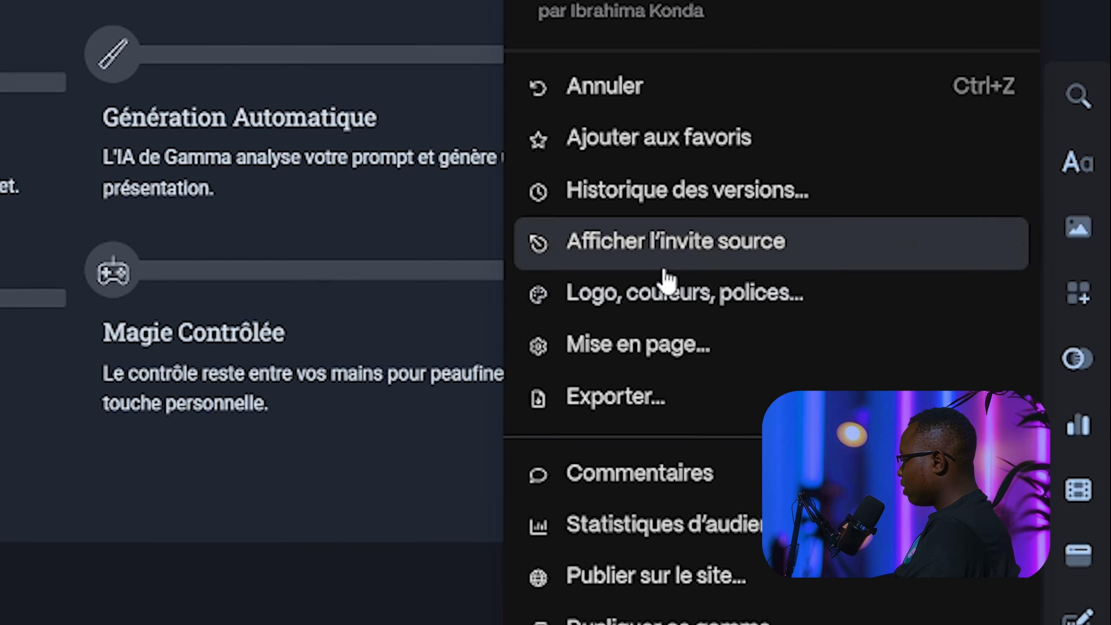
pyautogui.click(640, 410)
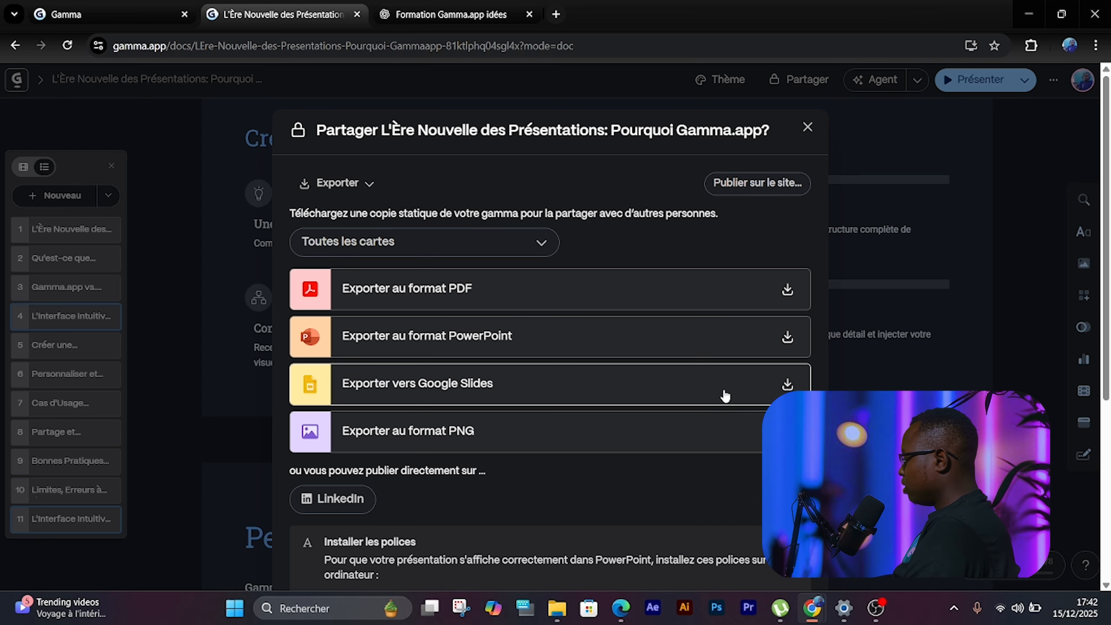
# - Export all cards of the presentation in PowerPoint format and close the sharing dialog
pyautogui.click(788, 337)
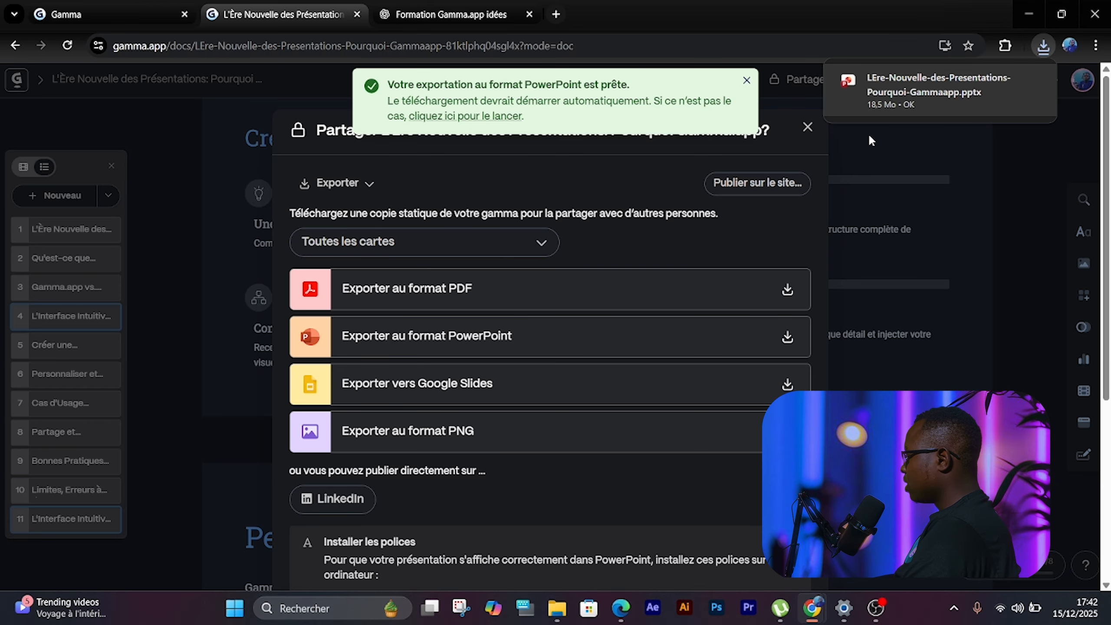
pyautogui.click(806, 127)
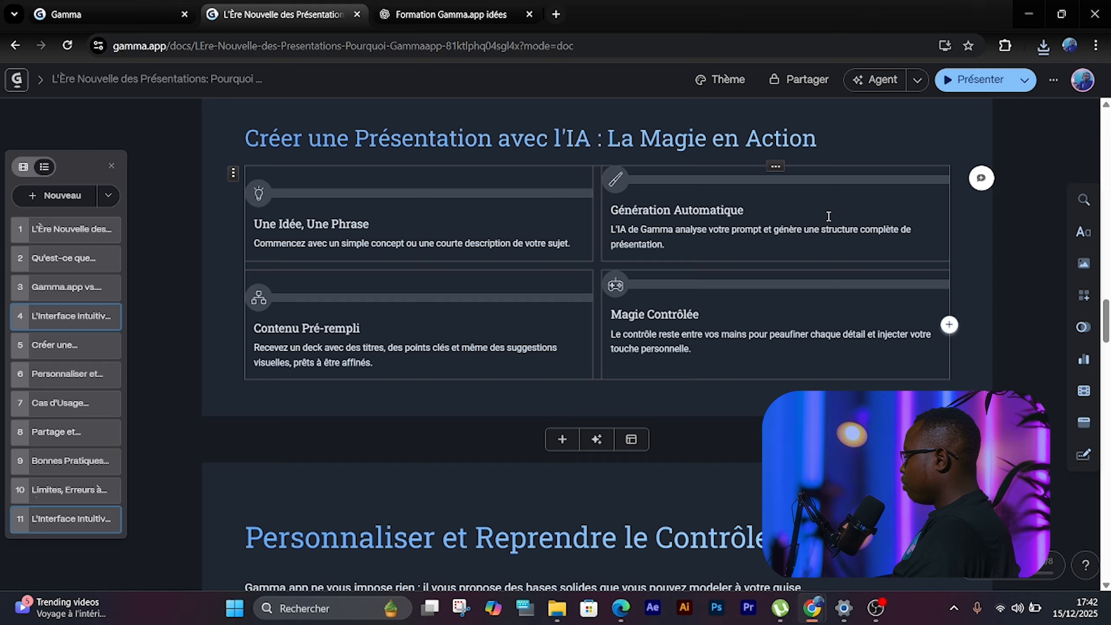
# - Examine the media settings of the image on the "Partage et Collaboration Simplifiés" card, including its prompt and art style, and close them
pyautogui.scroll(-10, 789, 269)
pyautogui.scroll(-10, 788, 269)
pyautogui.scroll(2, 789, 276)
pyautogui.scroll(-4, 789, 275)
pyautogui.scroll(2, 790, 281)
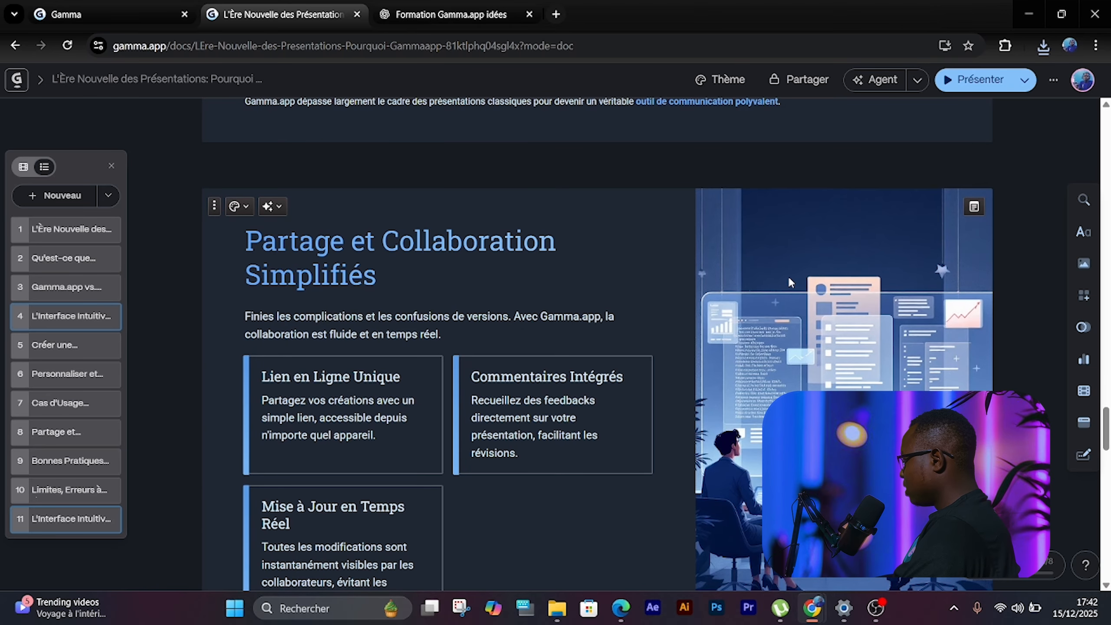
pyautogui.click(782, 251)
pyautogui.scroll(-8, 846, 284)
pyautogui.scroll(6, 847, 285)
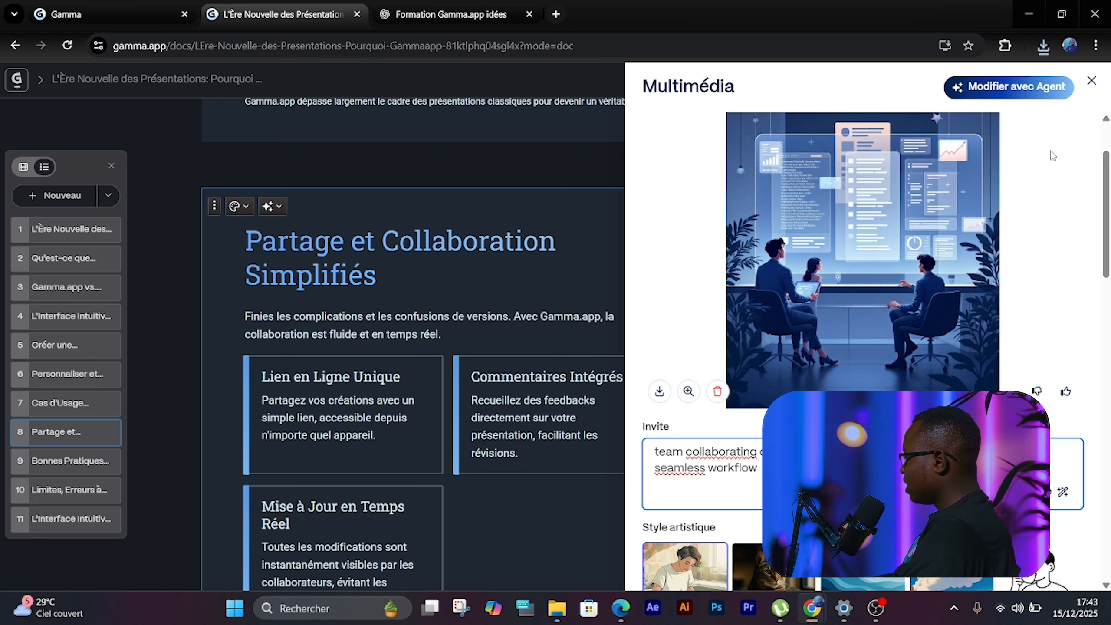
pyautogui.click(1091, 90)
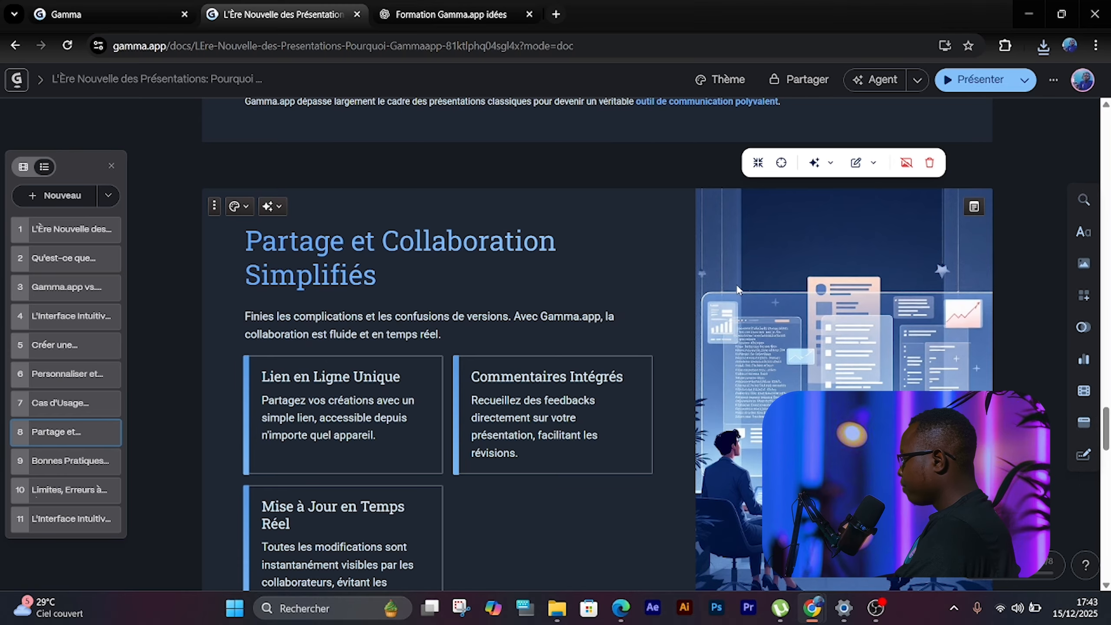
# - Generate an AI card after the closing card from the prompt "description de l'auteur", the author's full name and "createur de contenue"
pyautogui.scroll(-2, 736, 284)
pyautogui.scroll(-20, 736, 284)
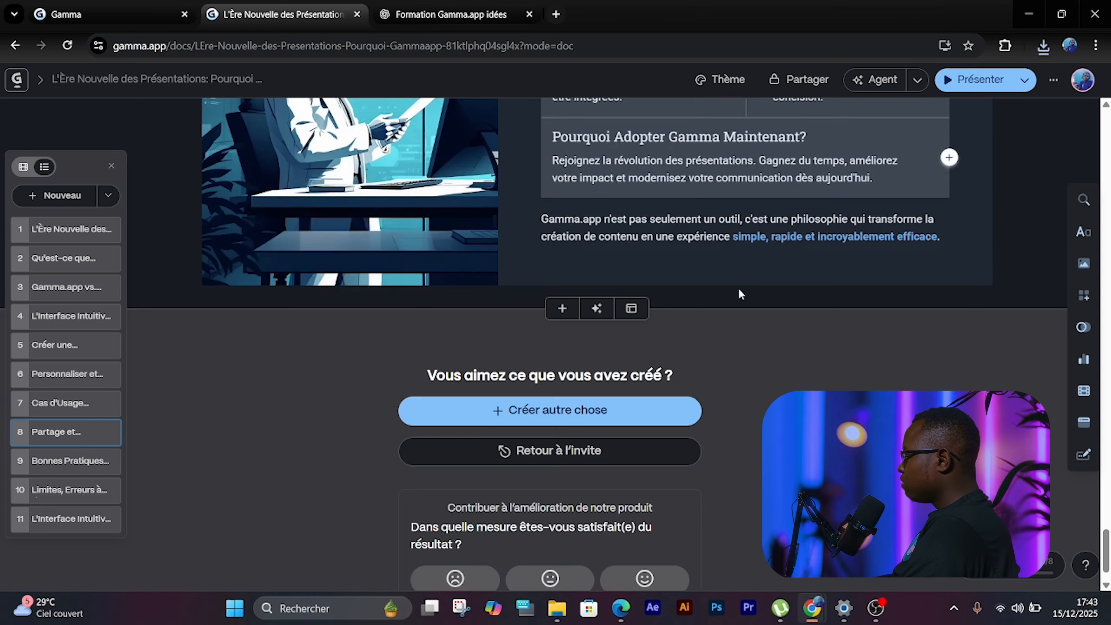
pyautogui.scroll(4, 739, 289)
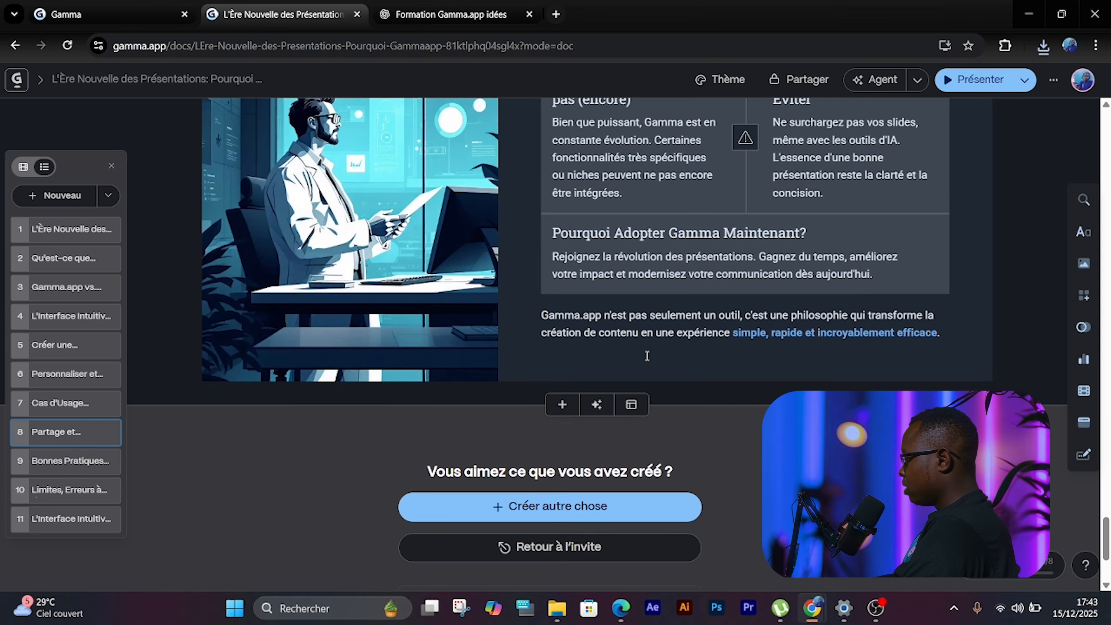
pyautogui.click(593, 404)
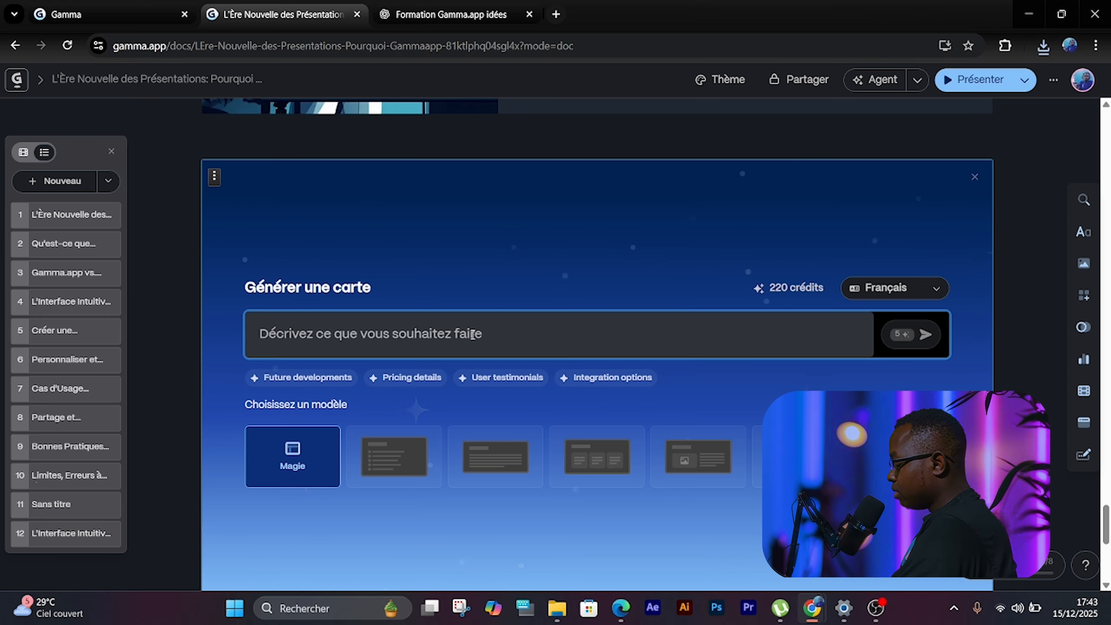
pyautogui.write("description de l'auteur KONDA Ibrahima createur de contenue")
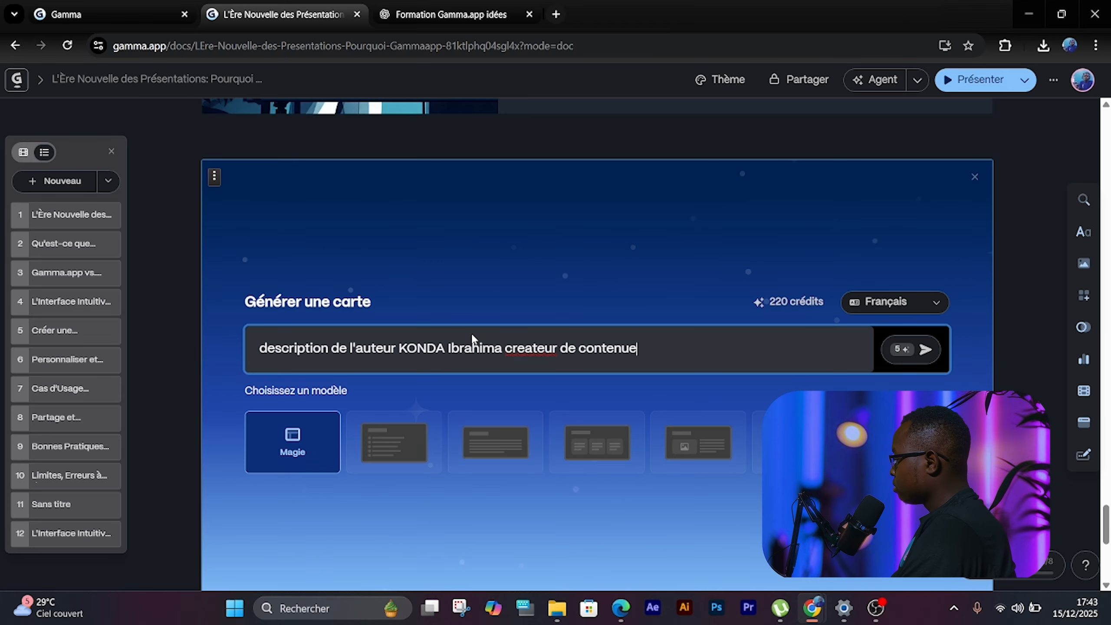
pyautogui.press('Return')
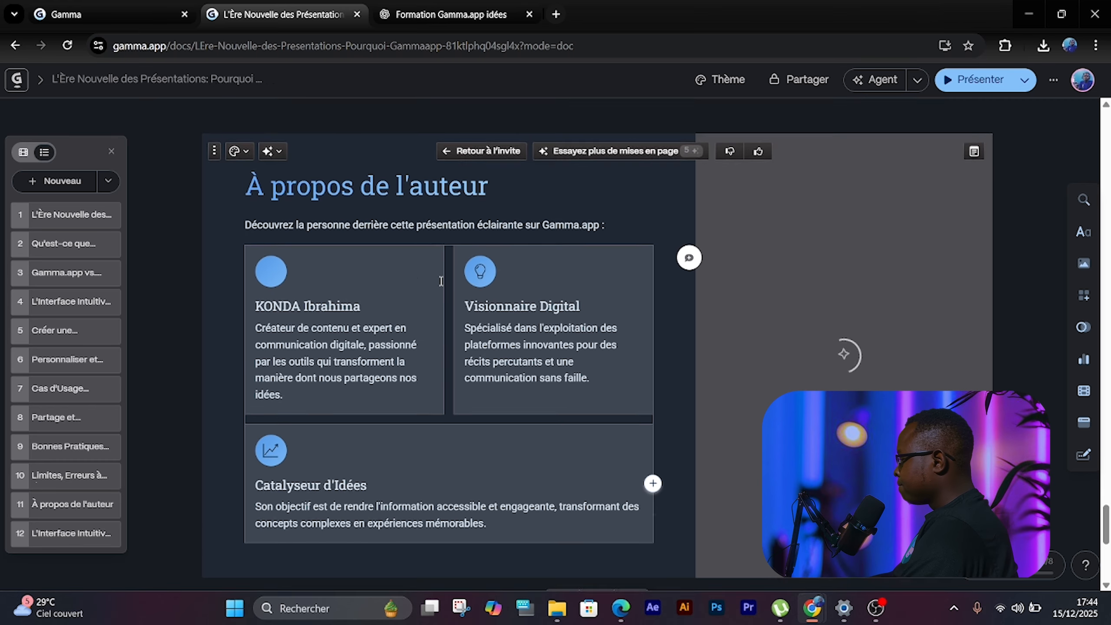
# - Review the generated "À propos de l'auteur" card with its text blocks and image, and the card before it
pyautogui.scroll(-2, 441, 282)
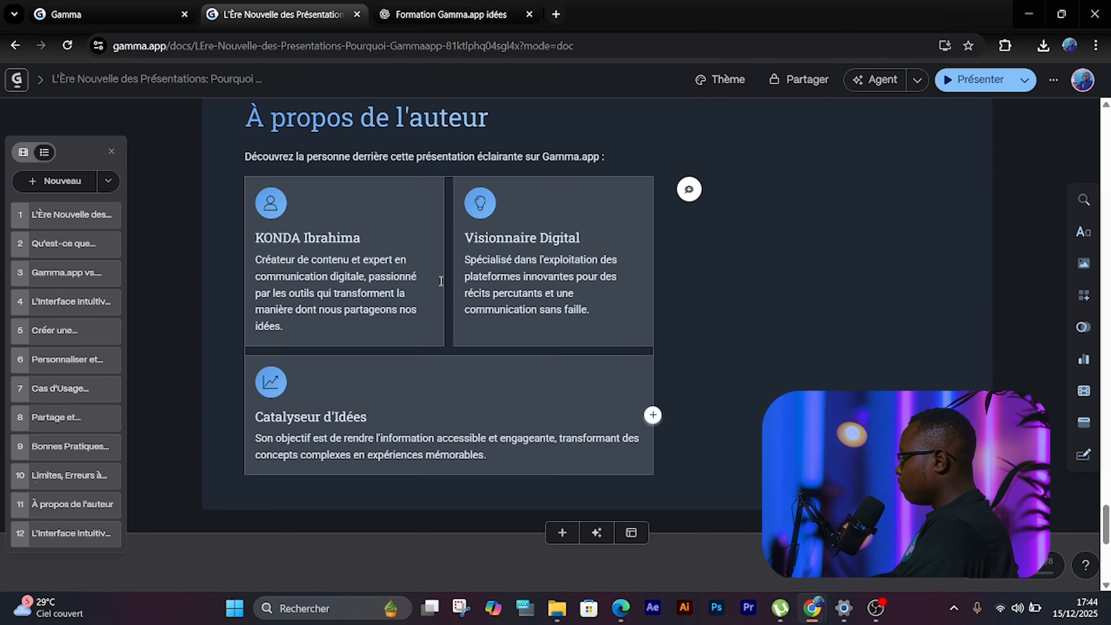
pyautogui.scroll(1, 441, 282)
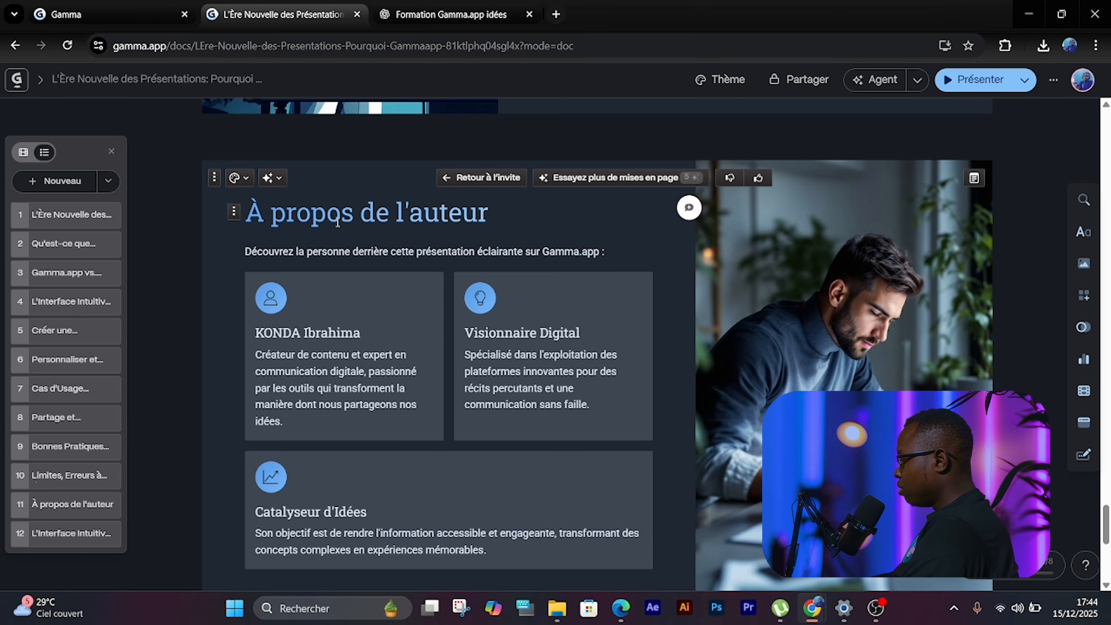
pyautogui.scroll(-2, 340, 221)
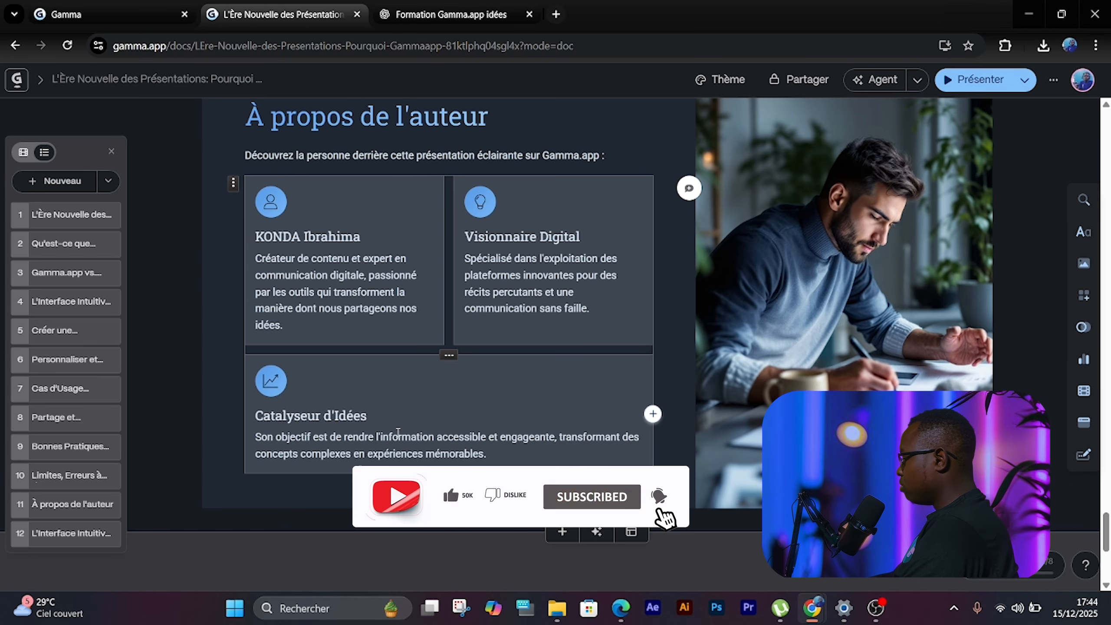
pyautogui.scroll(-4, 729, 363)
pyautogui.scroll(6, 730, 362)
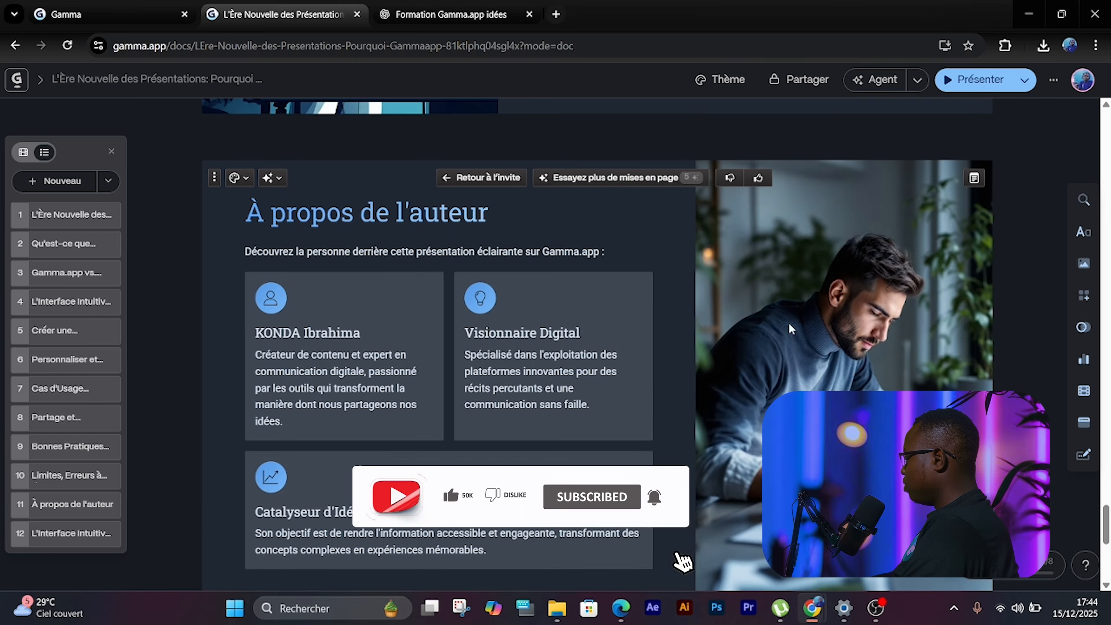
pyautogui.scroll(14, 845, 303)
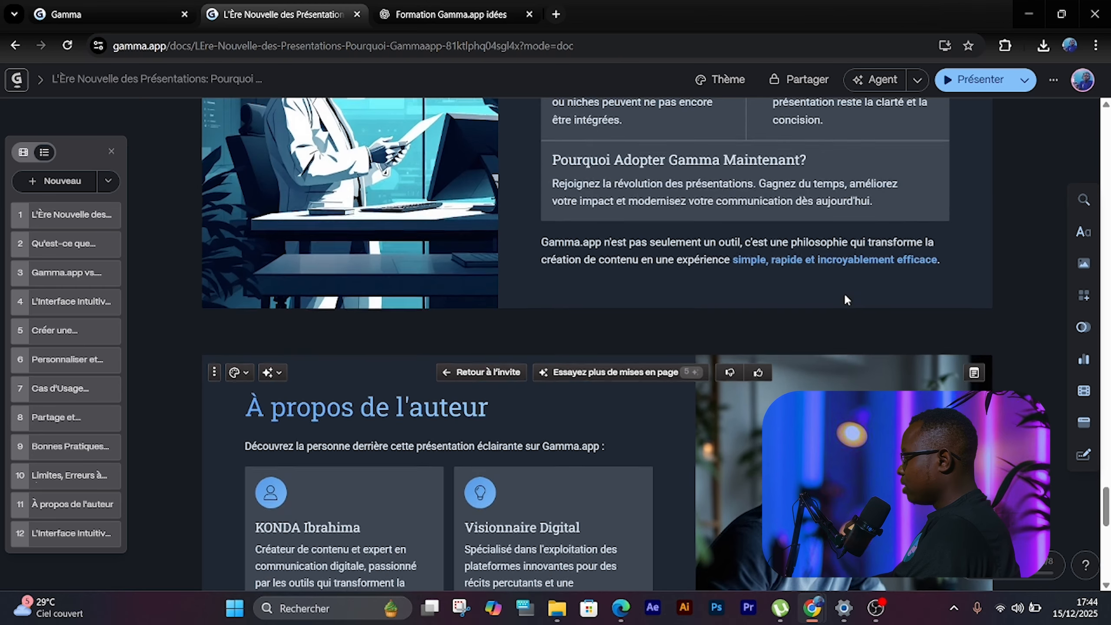